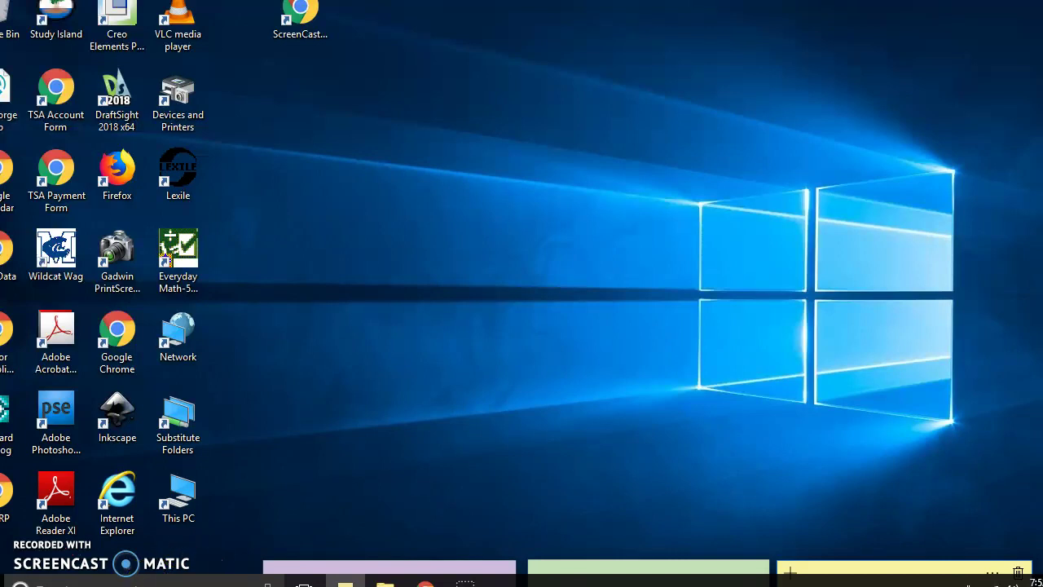
# Launch Adobe Photoshop Elements 7.0 and open its Edit workspace.
pyautogui.click(122, 584)
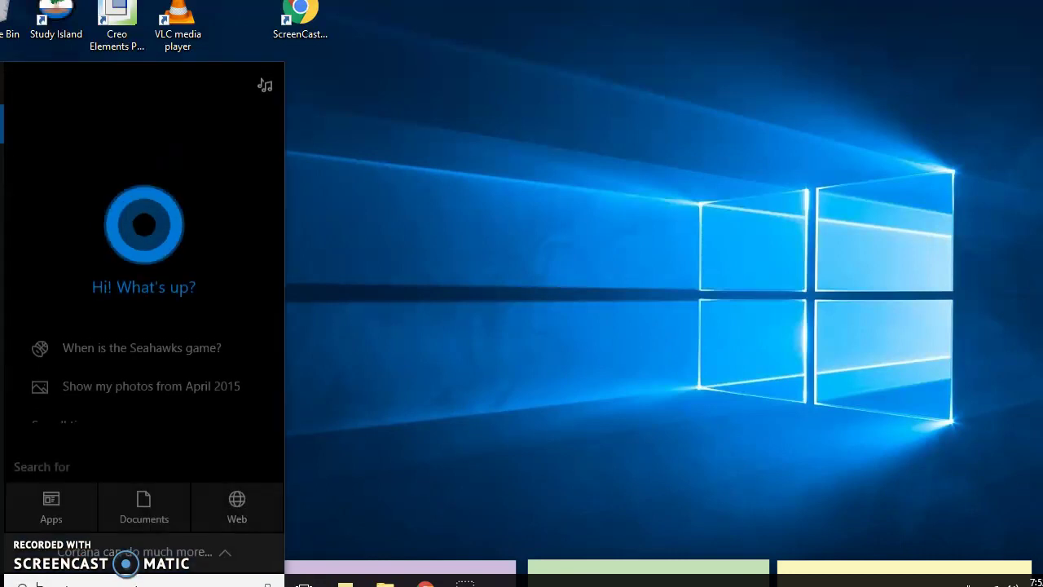
pyautogui.write('chotoshop')
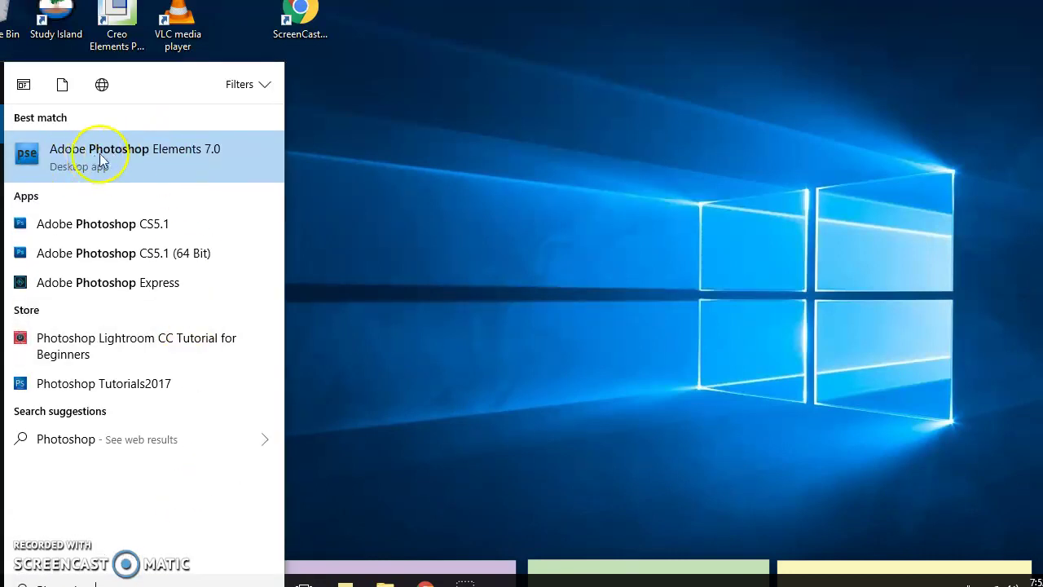
pyautogui.click(190, 155)
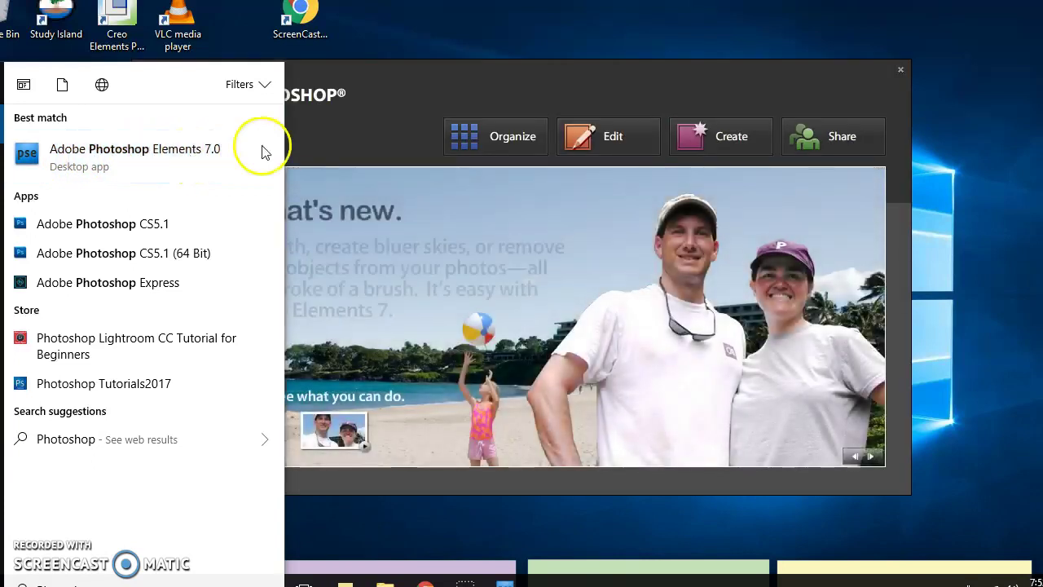
pyautogui.click(593, 135)
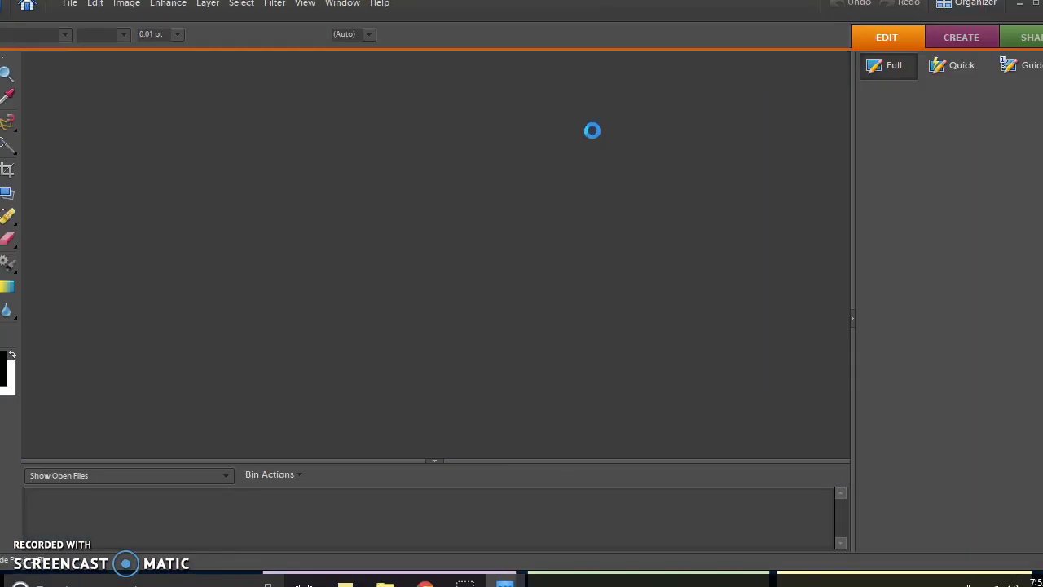
# Create a blank file named "Practice Safety Poster", 8.5 inches wide and 14 inches high at 300 pixels/inch with a white background.
pyautogui.click(79, 12)
pyautogui.moveTo(128, 24)
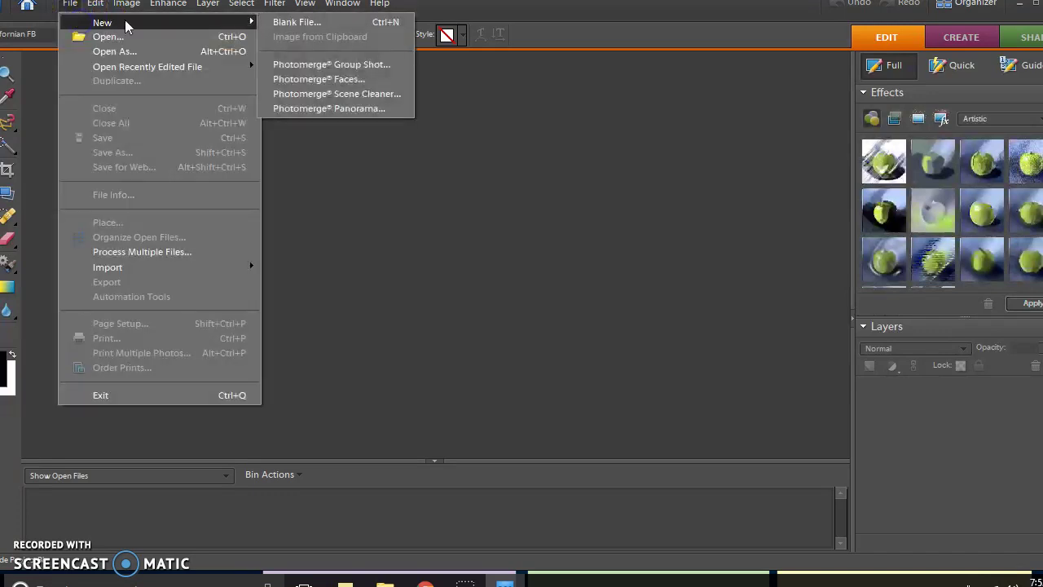
pyautogui.click(290, 25)
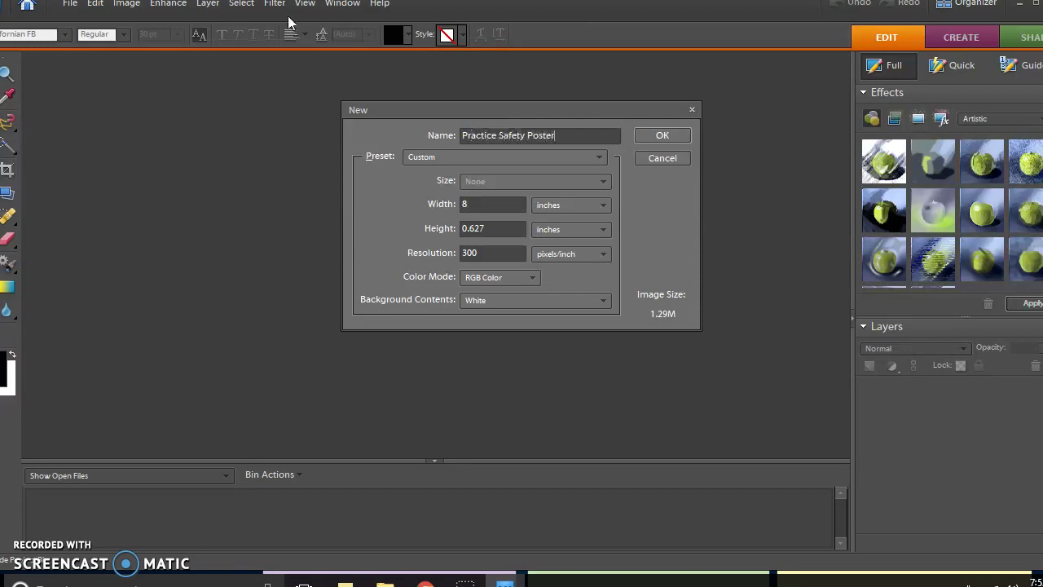
pyautogui.click(487, 203)
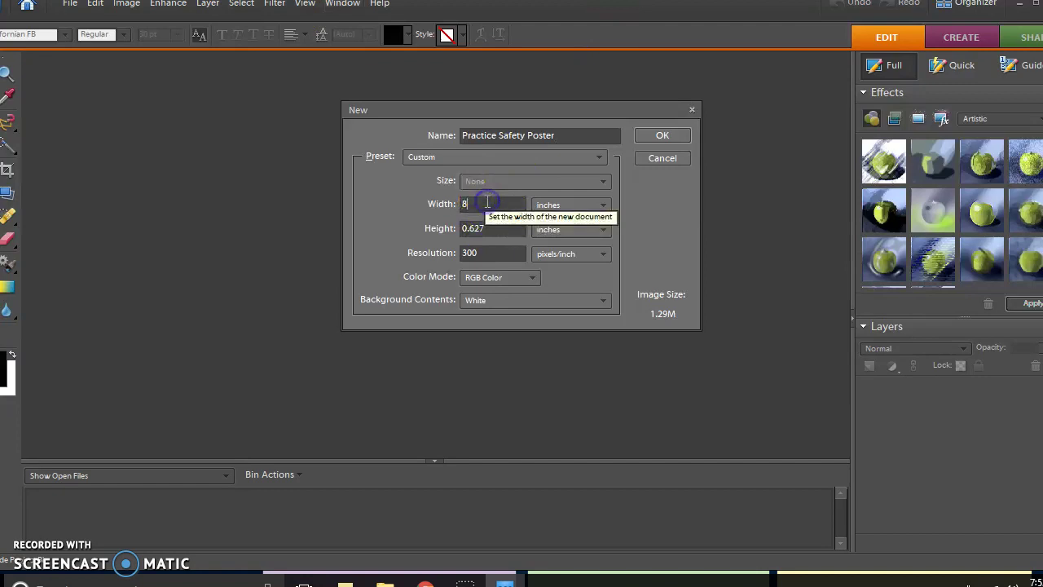
pyautogui.write('.5')
pyautogui.doubleClick(482, 227)
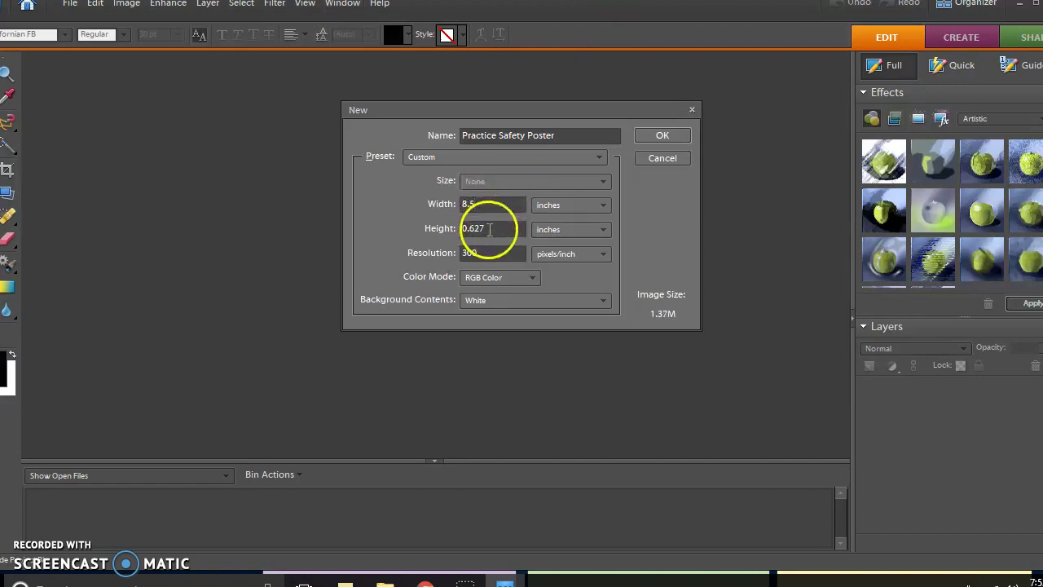
pyautogui.write('1')
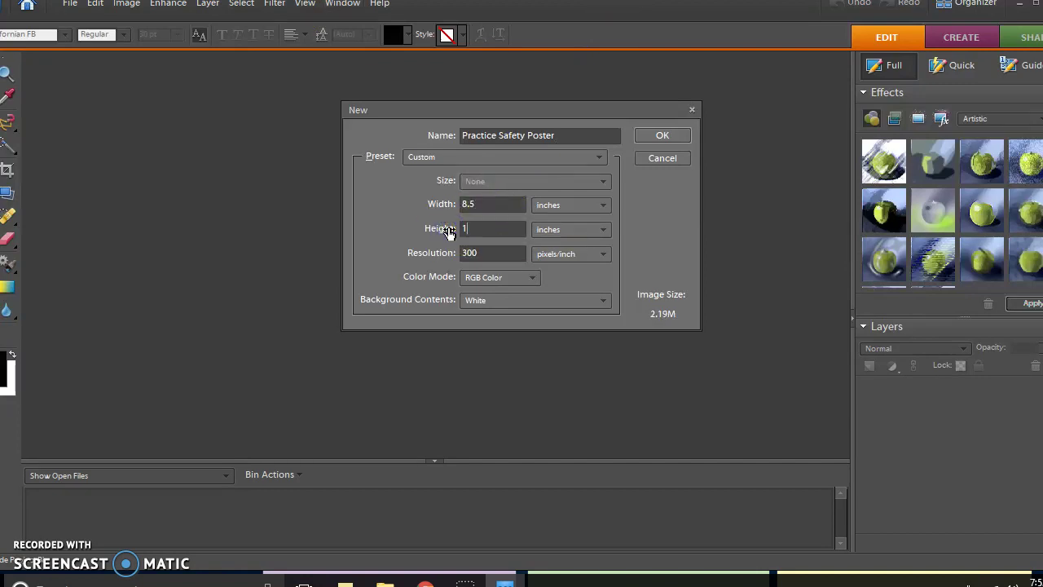
pyautogui.write('4')
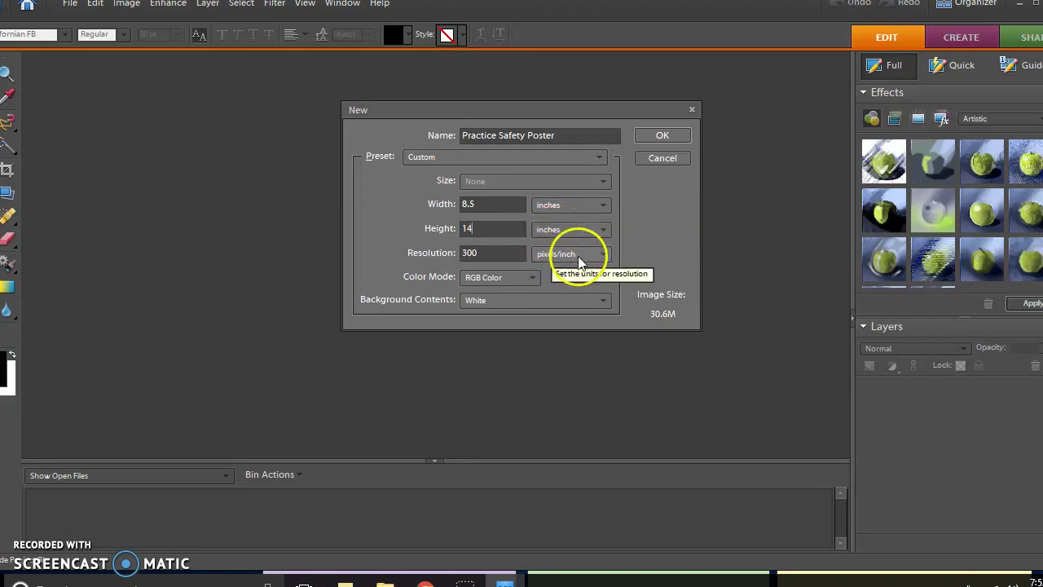
pyautogui.click(645, 135)
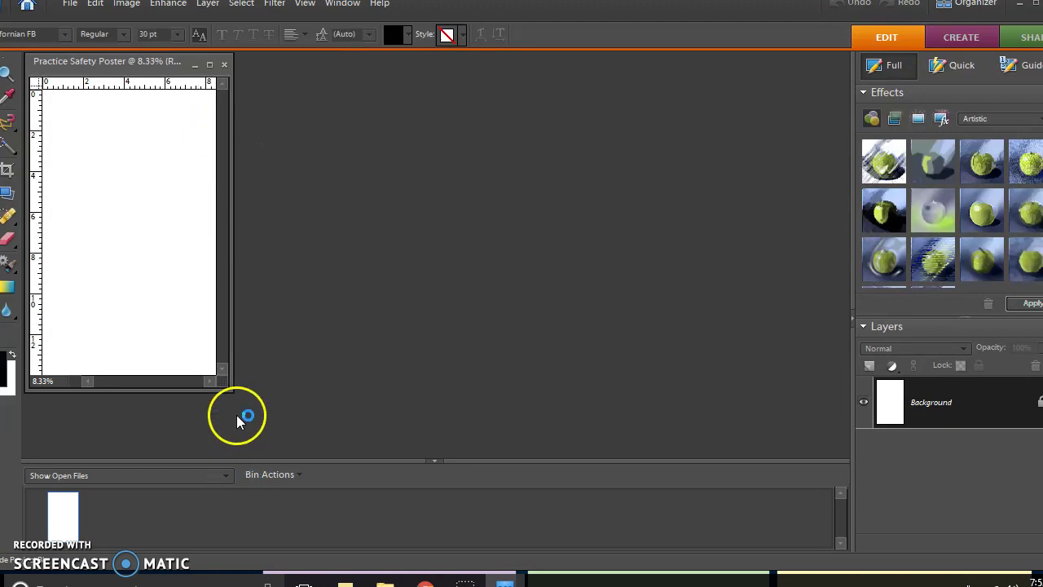
# Enlarge the poster's document window to fill the workspace, keeping the whole page in view at 8.33% zoom.
pyautogui.moveTo(234, 393); pyautogui.dragTo(722, 452)
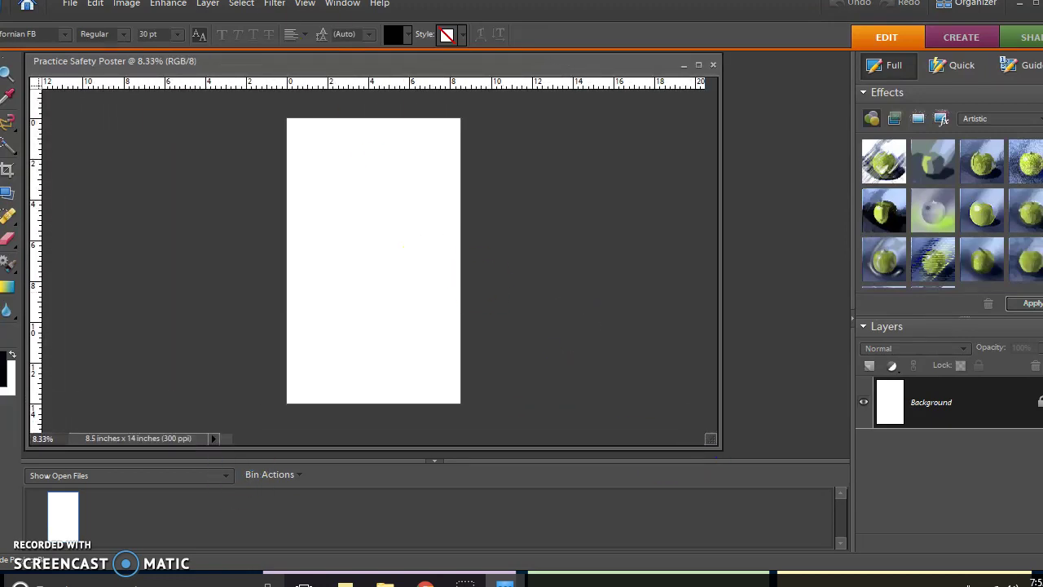
pyautogui.click(304, 4)
pyautogui.click(324, 46)
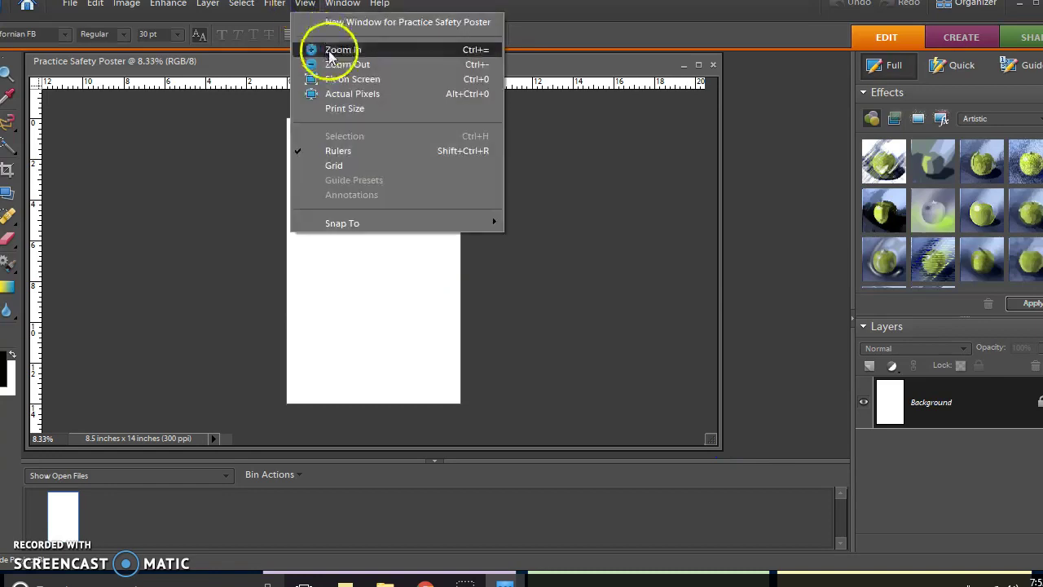
pyautogui.click(305, 5)
pyautogui.click(310, 63)
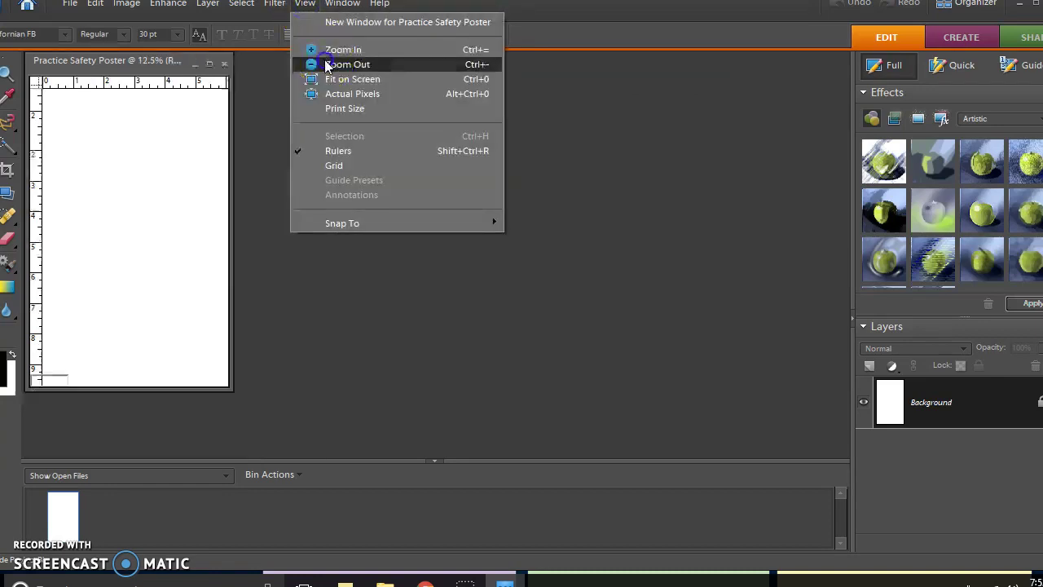
pyautogui.moveTo(239, 386); pyautogui.dragTo(850, 457)
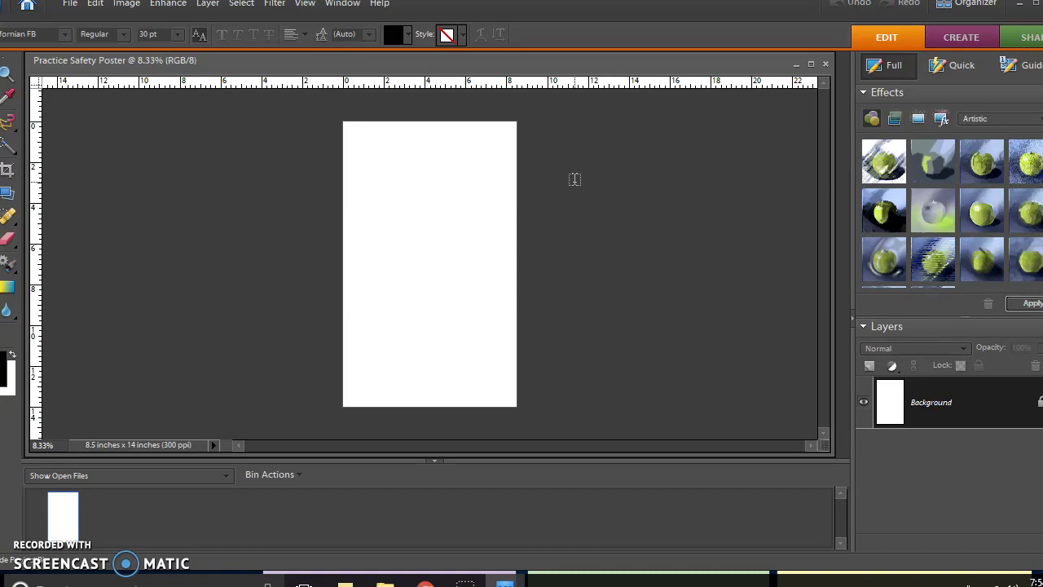
# Start placing an image and browse the H: drive's shared folder to the teacher's TSA folder "Pictures for Safety Posters".
pyautogui.click(71, 4)
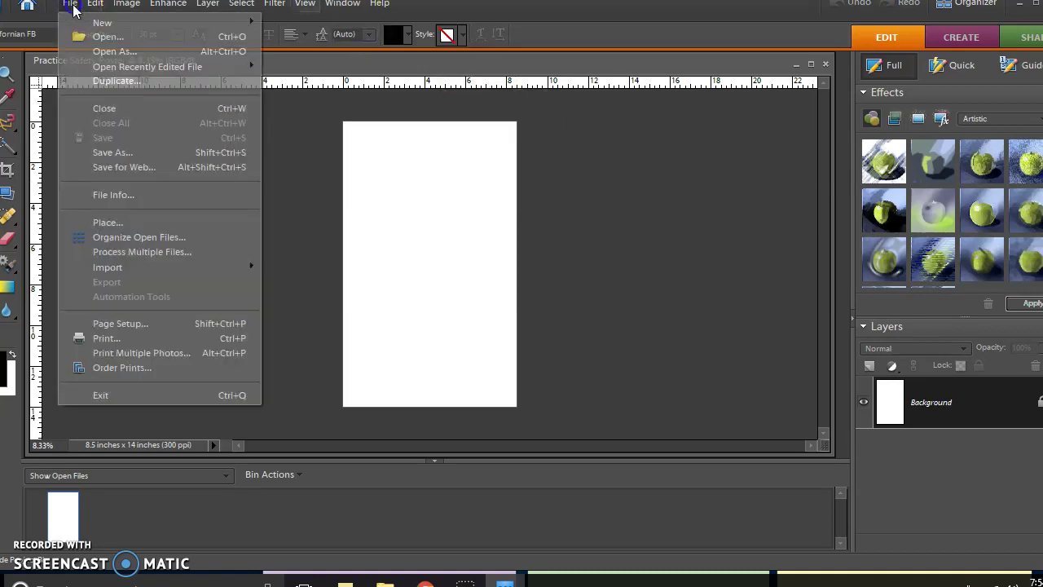
pyautogui.click(110, 225)
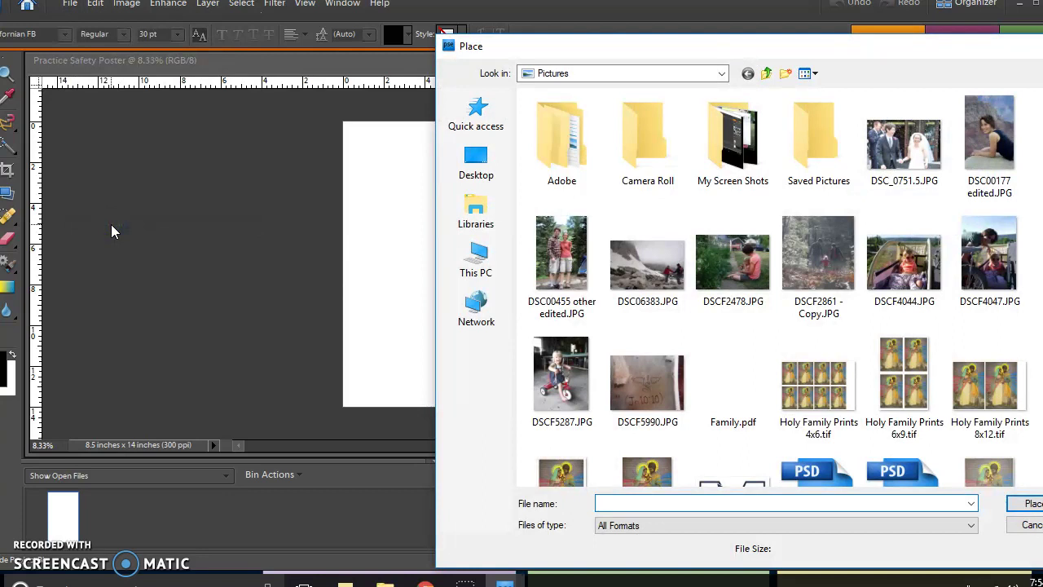
pyautogui.click(479, 272)
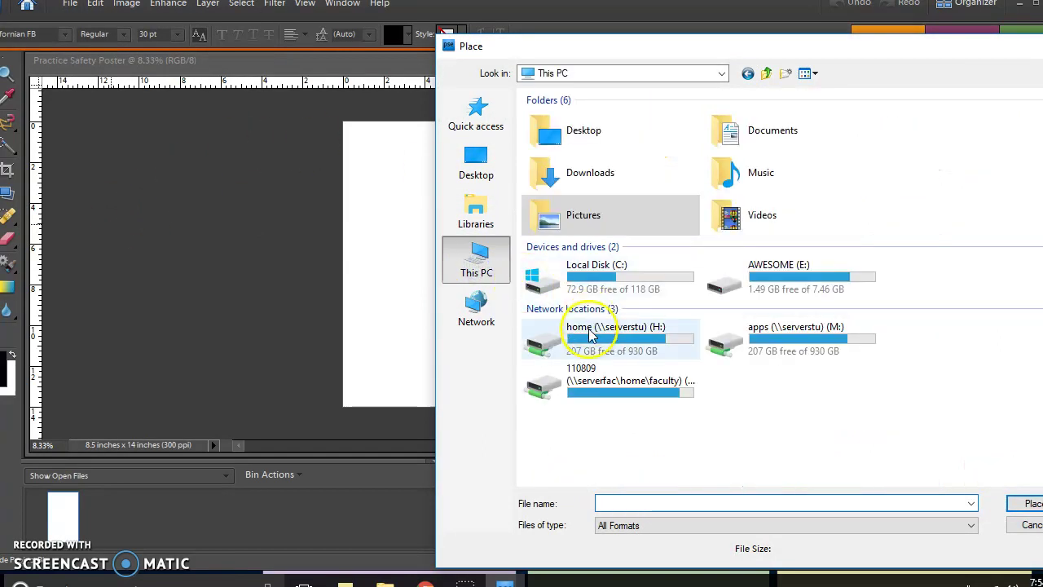
pyautogui.doubleClick(592, 335)
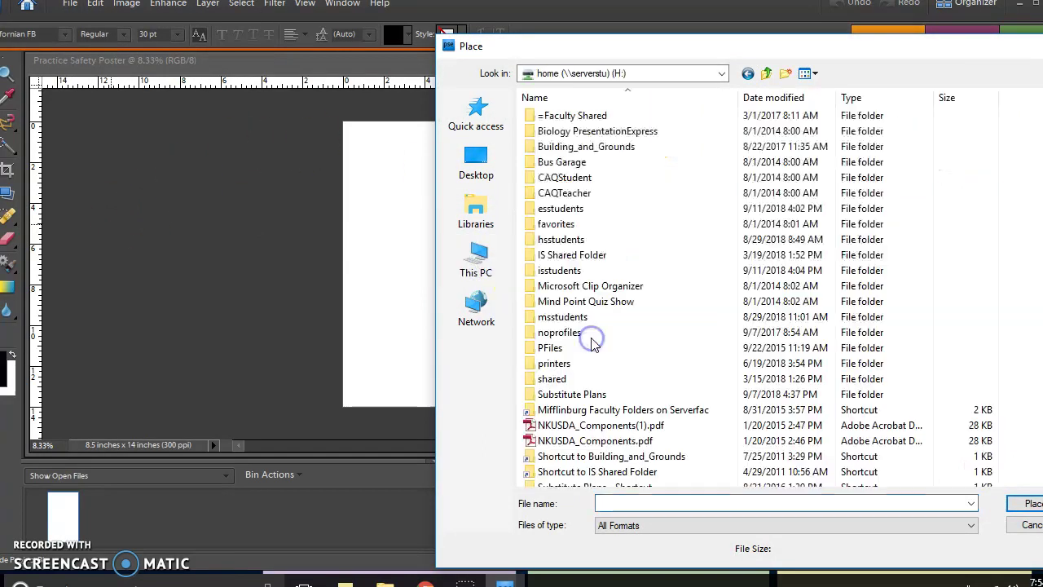
pyautogui.doubleClick(553, 380)
pyautogui.scroll(-10, 631, 349)
pyautogui.scroll(-1, 630, 352)
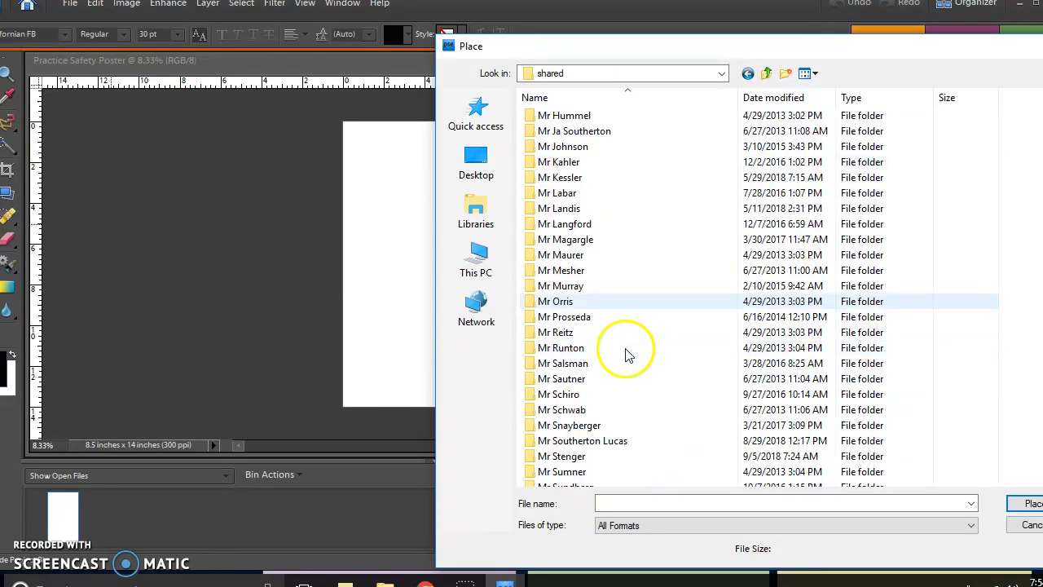
pyautogui.doubleClick(608, 446)
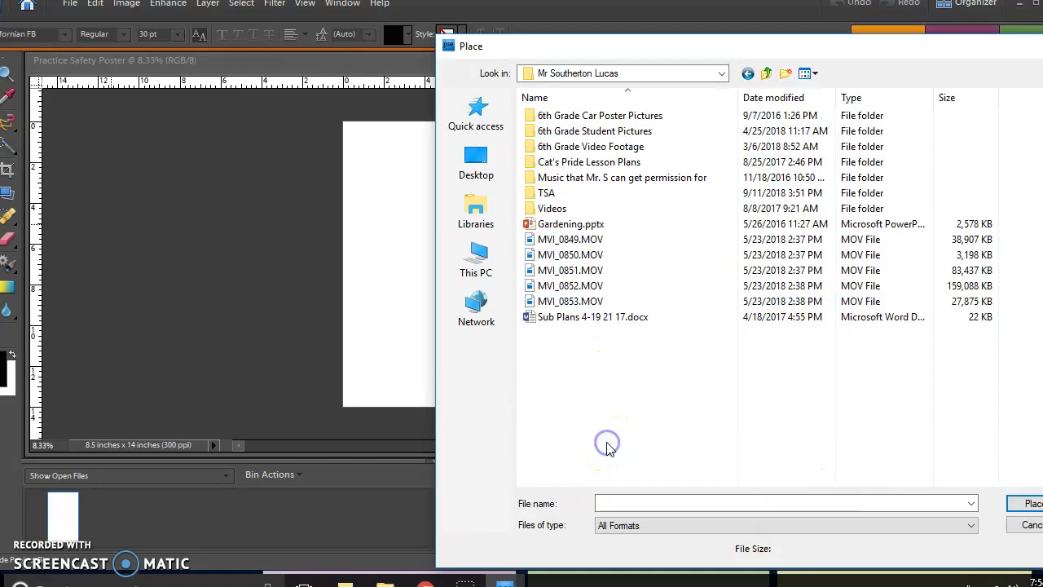
pyautogui.doubleClick(546, 196)
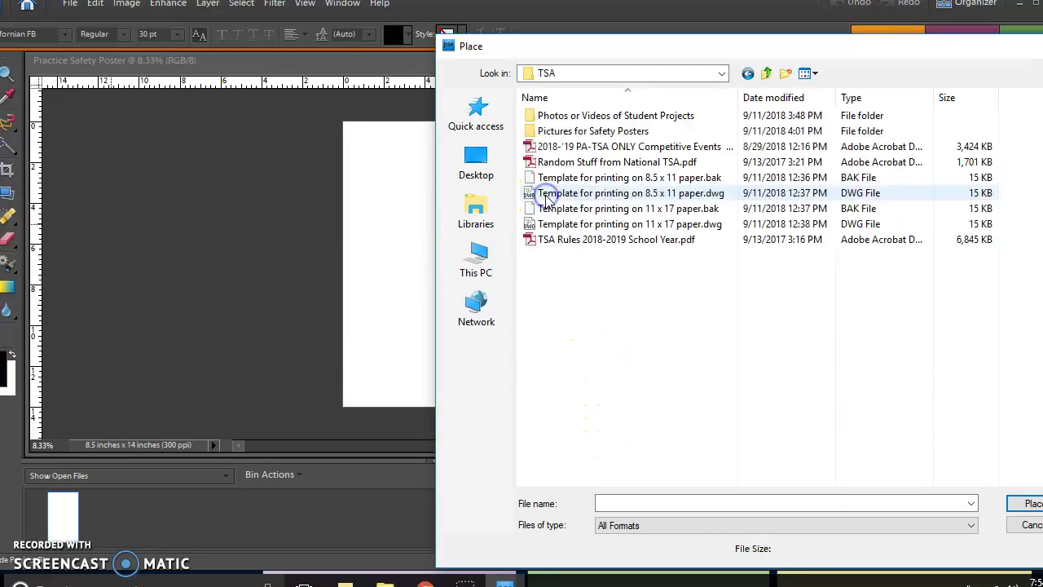
pyautogui.doubleClick(594, 131)
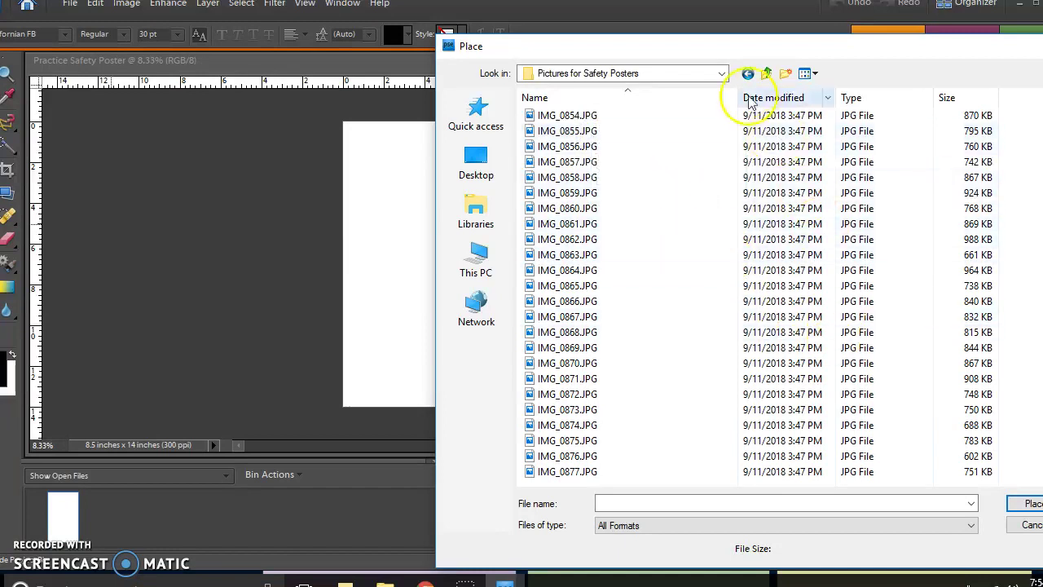
# Show the pictures as large icons, look through them, and place the drill press photo IMG_0862.JPG on the poster.
pyautogui.moveTo(722, 46); pyautogui.dragTo(580, 29)
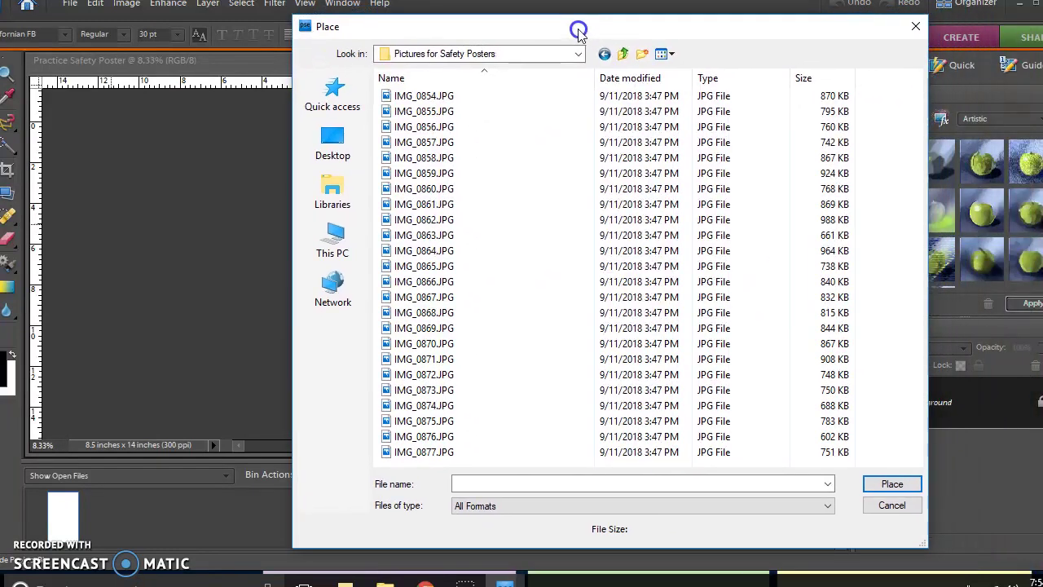
pyautogui.click(666, 55)
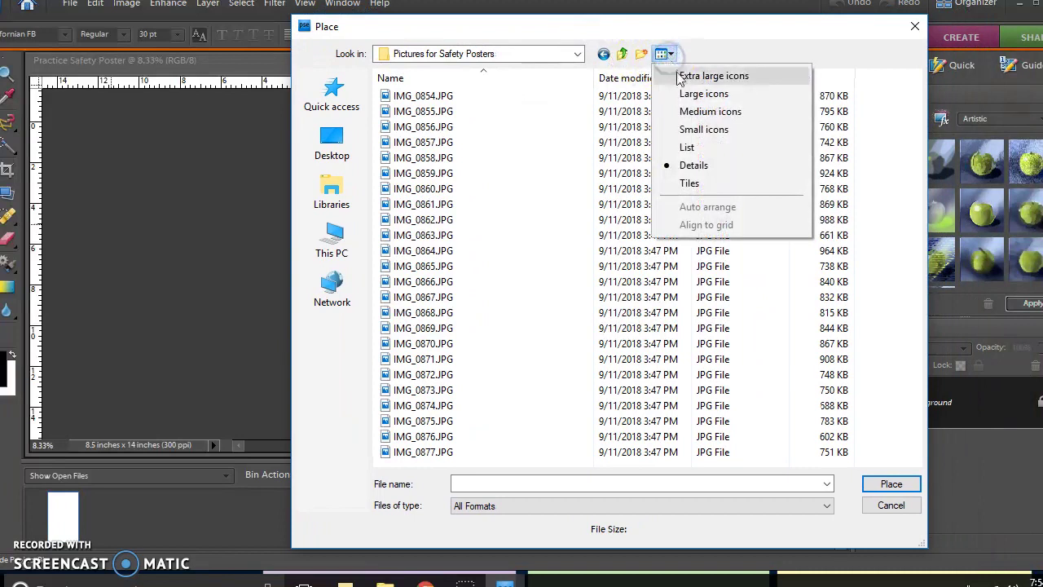
pyautogui.click(694, 94)
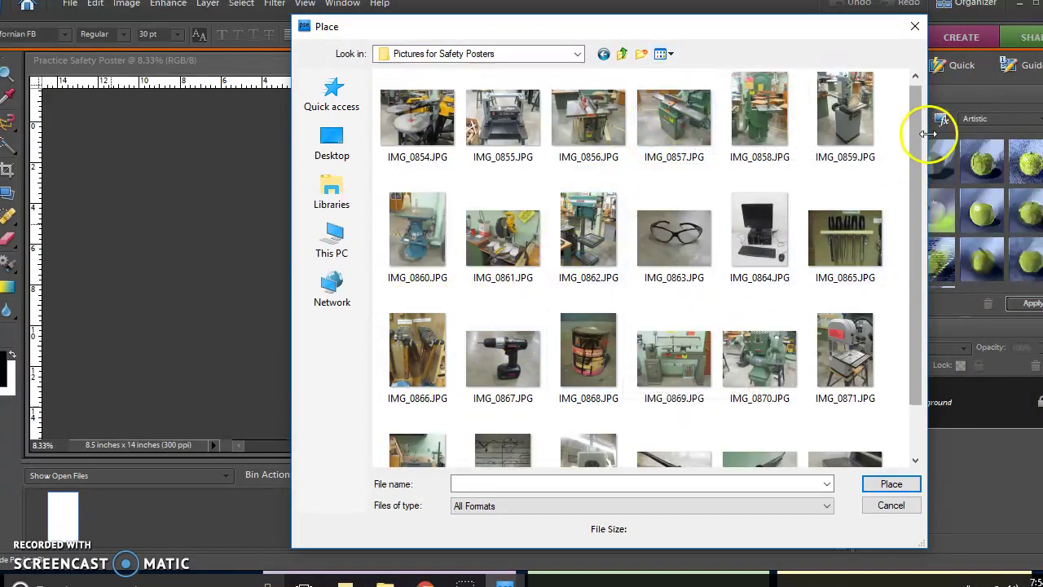
pyautogui.moveTo(922, 144); pyautogui.dragTo(911, 285)
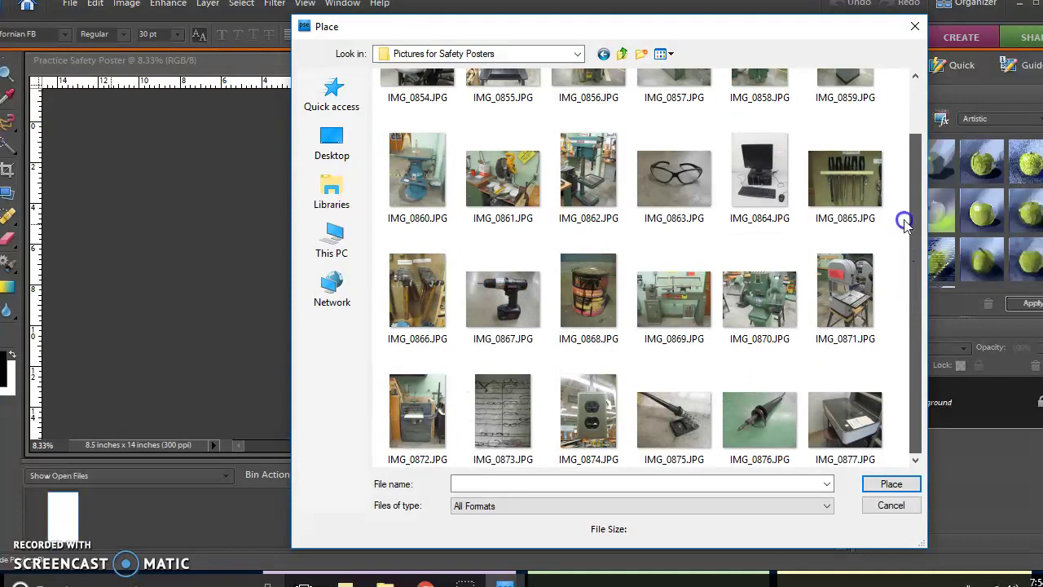
pyautogui.moveTo(906, 232); pyautogui.dragTo(907, 143)
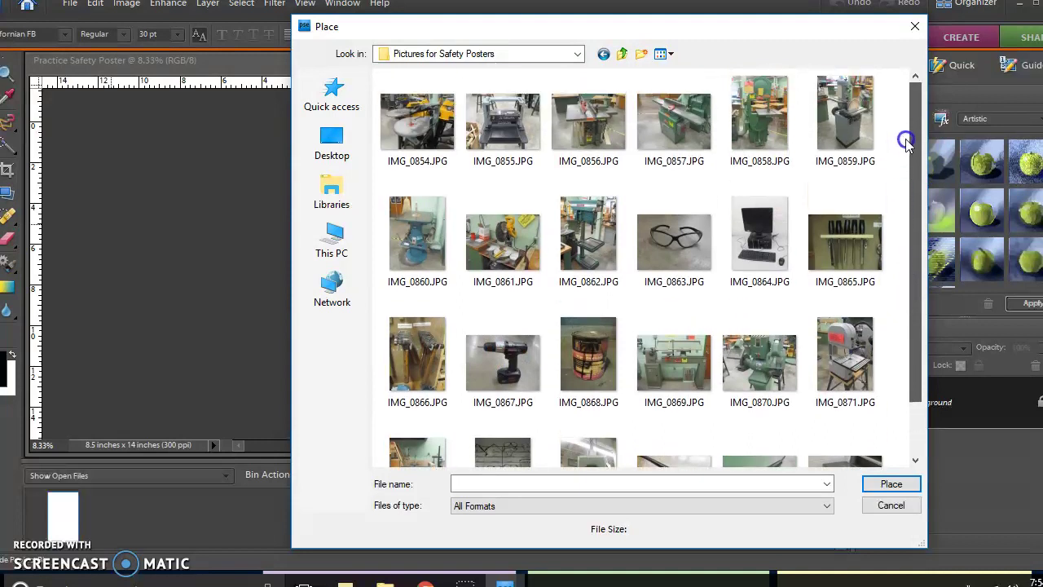
pyautogui.click(585, 235)
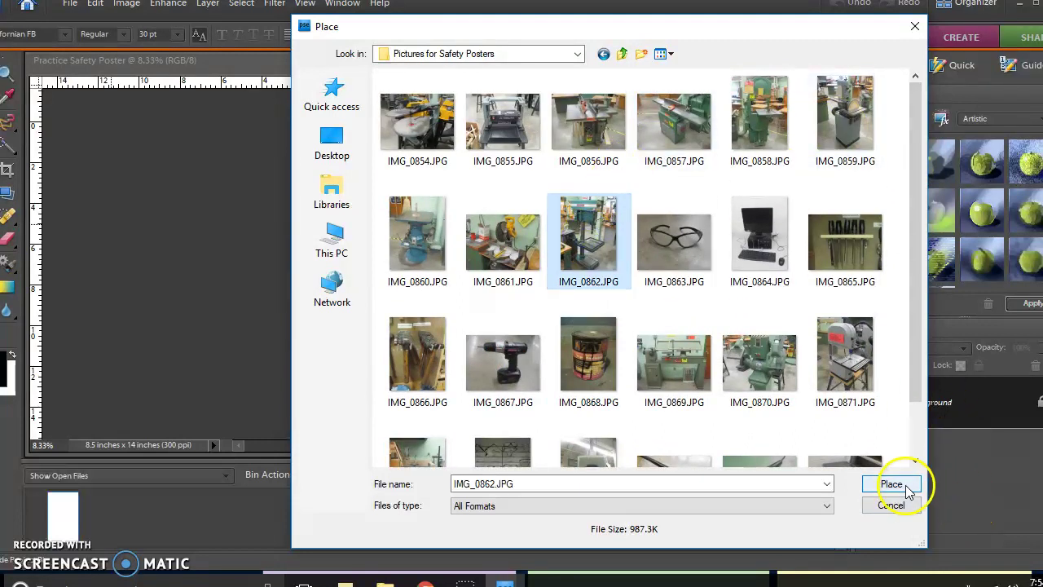
pyautogui.click(877, 484)
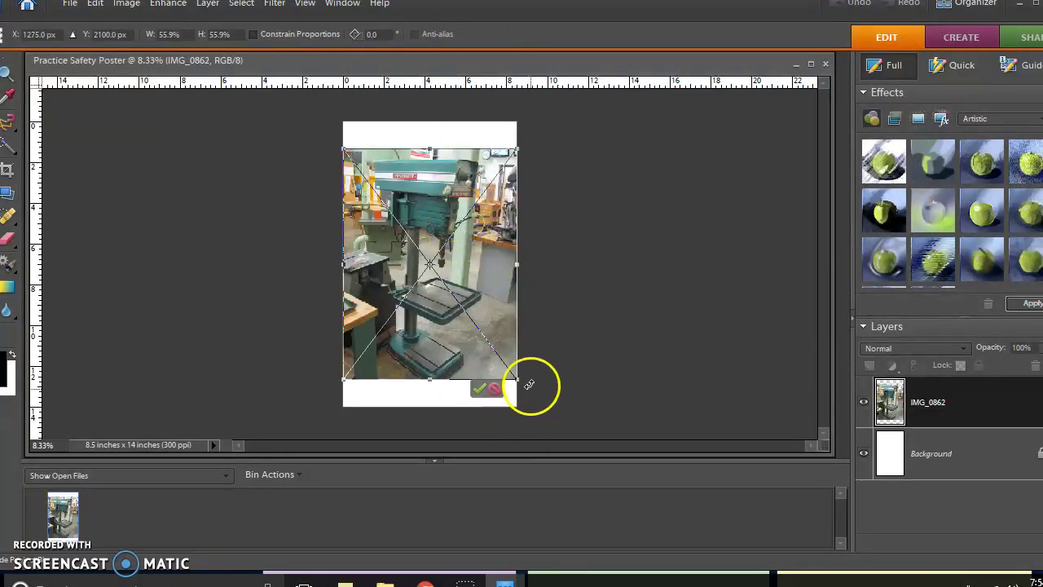
# Constrain the placed photo's proportions, scale it to 59.6%, and position it across the page's full width below a white strip.
pyautogui.moveTo(516, 379); pyautogui.dragTo(459, 371)
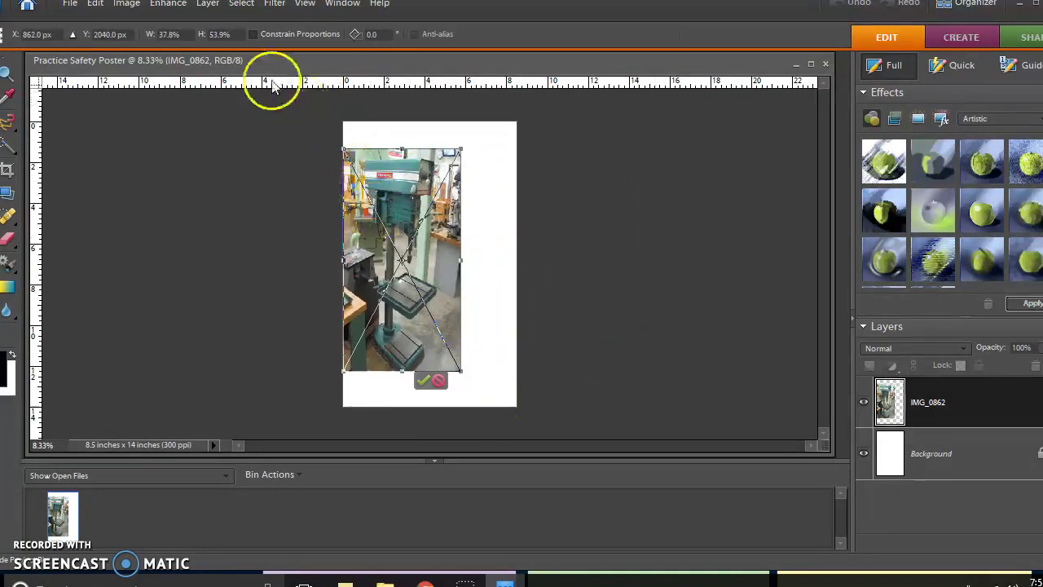
pyautogui.click(253, 35)
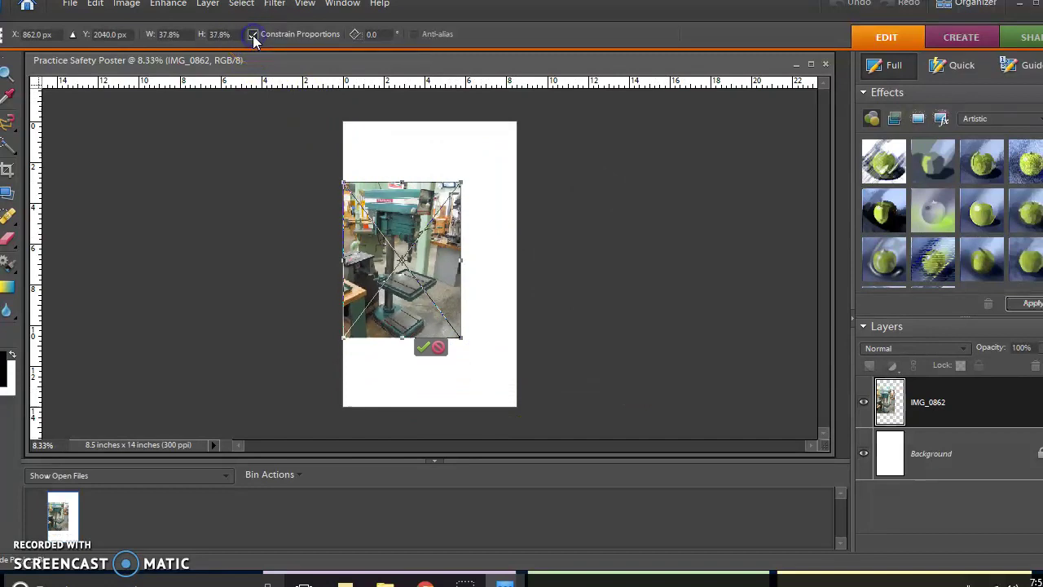
pyautogui.moveTo(458, 337); pyautogui.dragTo(516, 421)
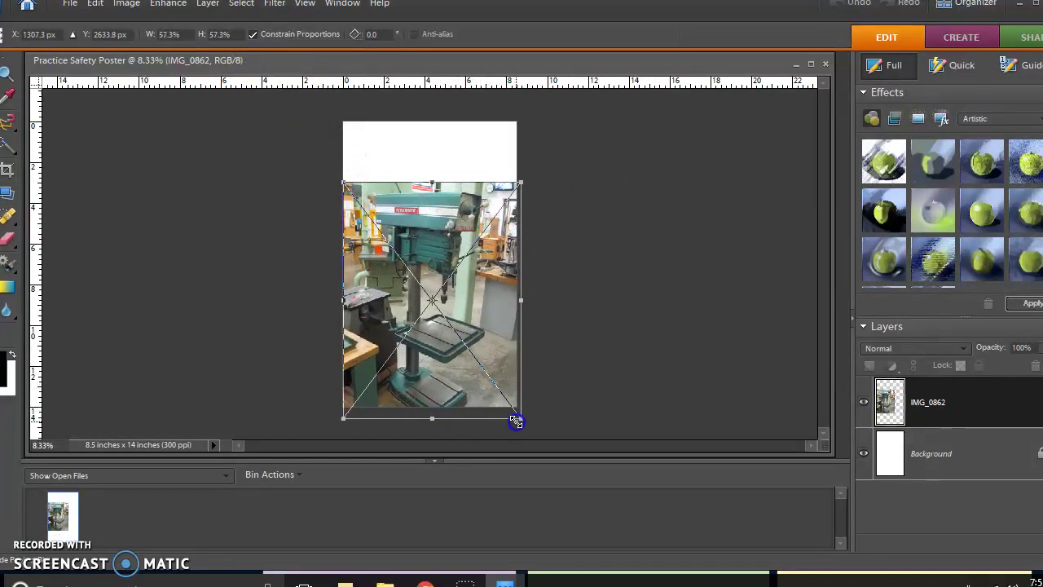
pyautogui.moveTo(473, 372); pyautogui.dragTo(452, 361)
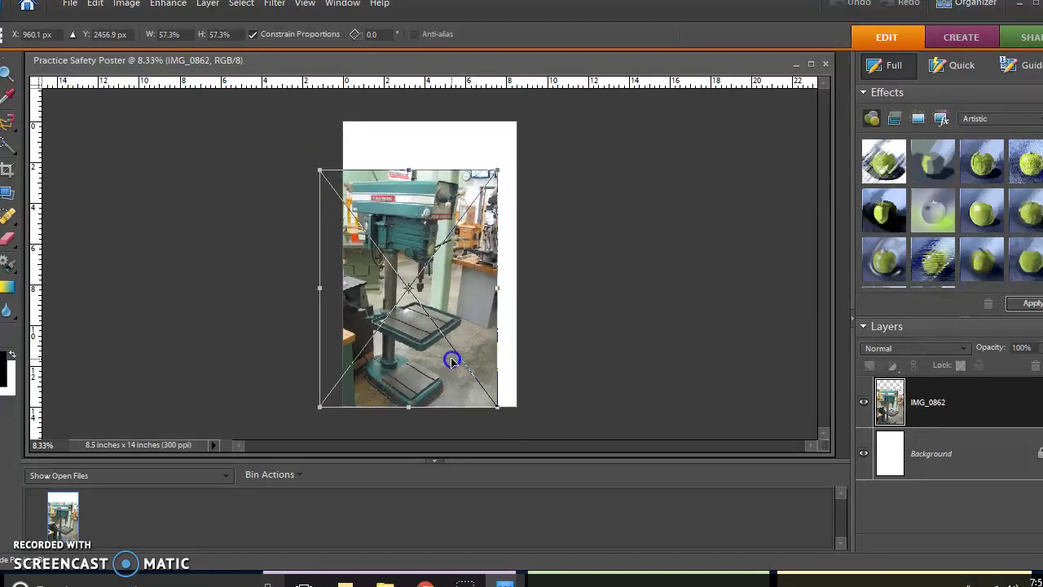
pyautogui.moveTo(495, 408)
pyautogui.mouseDown()
pyautogui.moveTo(525, 430)
pyautogui.moveTo(511, 409)
pyautogui.mouseUp()
pyautogui.moveTo(476, 360); pyautogui.dragTo(488, 361)
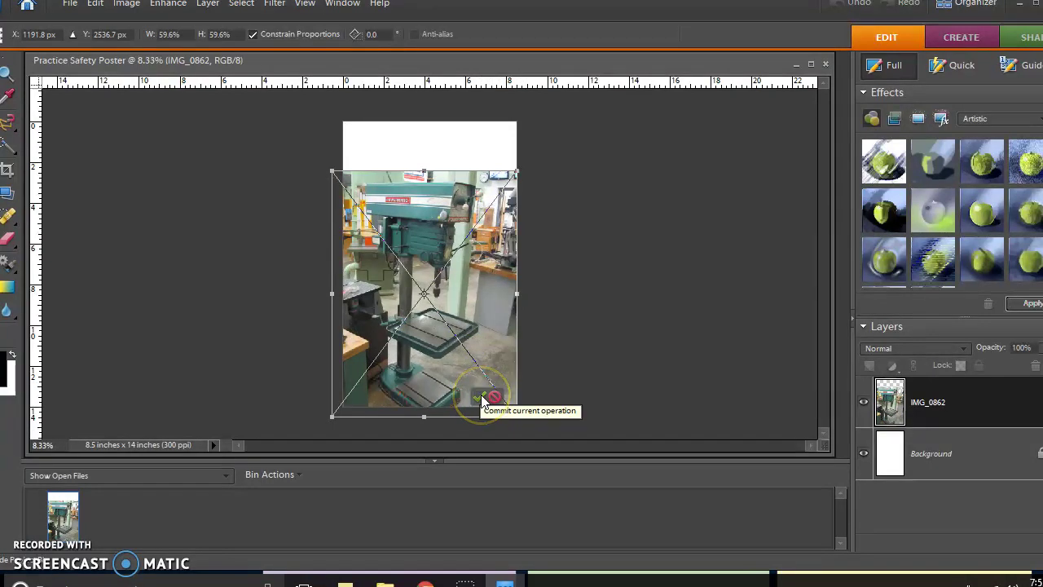
# Tilt the placed photo about 1.4° and reset its rotation angle to 0.
pyautogui.moveTo(428, 152)
pyautogui.mouseDown()
pyautogui.moveTo(494, 176)
pyautogui.moveTo(410, 161)
pyautogui.moveTo(436, 162)
pyautogui.moveTo(415, 160)
pyautogui.moveTo(418, 152)
pyautogui.moveTo(426, 160)
pyautogui.mouseUp()
pyautogui.click(373, 34)
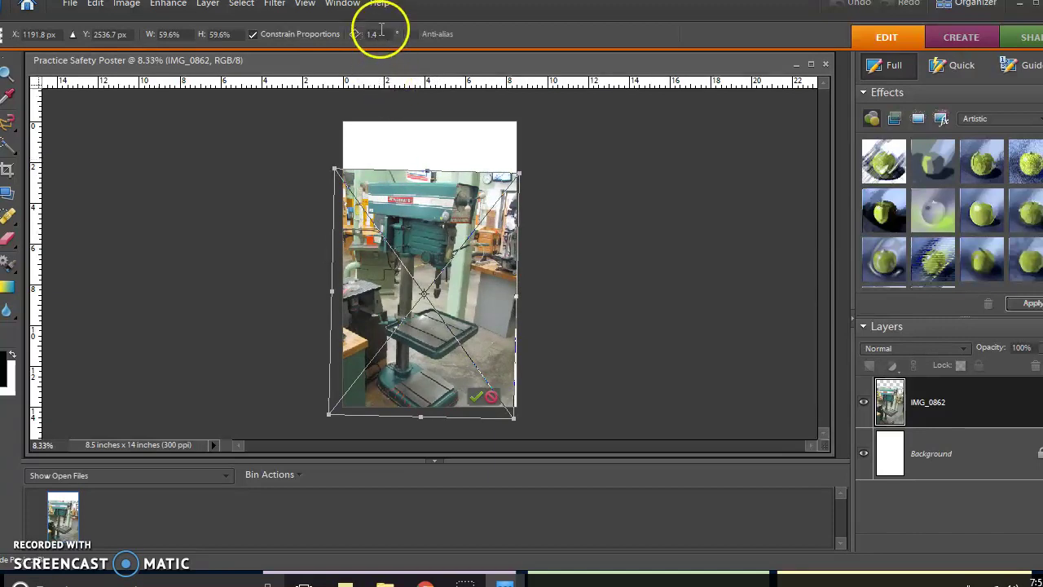
pyautogui.write('0')
pyautogui.press('Return')
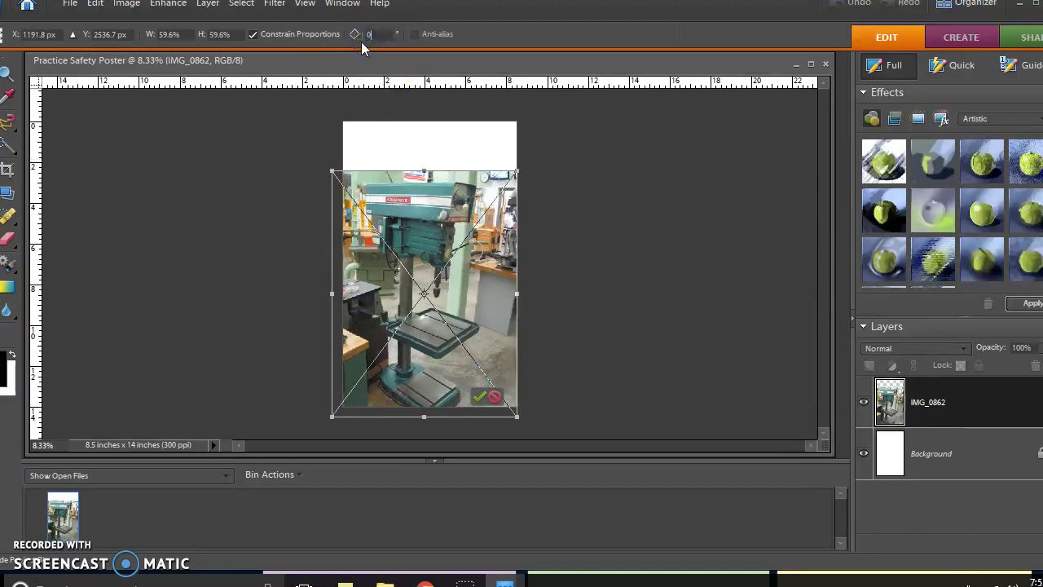
# Move the photo slightly down to leave more white space above it, and commit the placement.
pyautogui.moveTo(413, 266); pyautogui.dragTo(412, 282)
pyautogui.press('t')
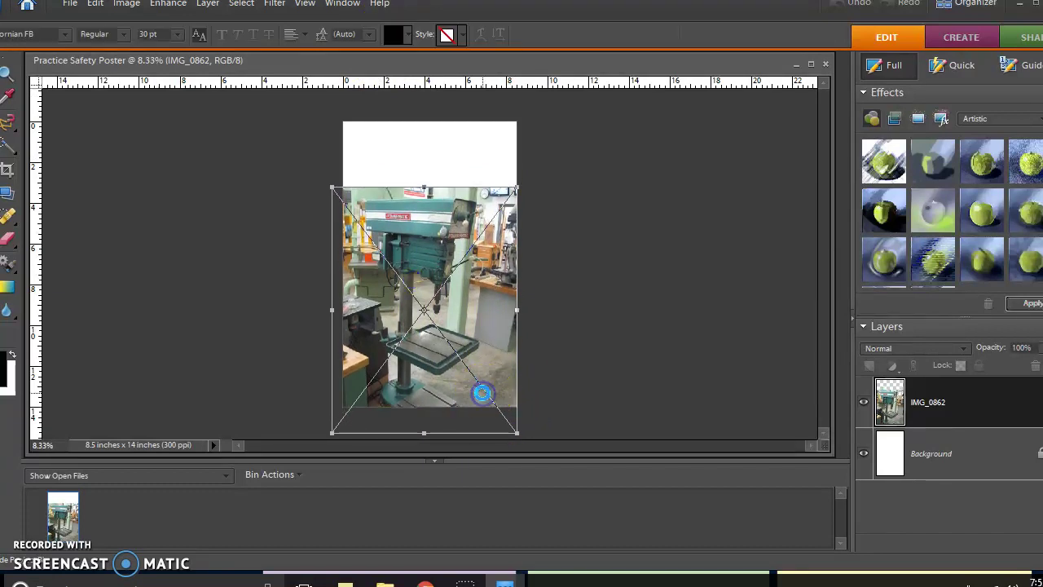
pyautogui.click(481, 397)
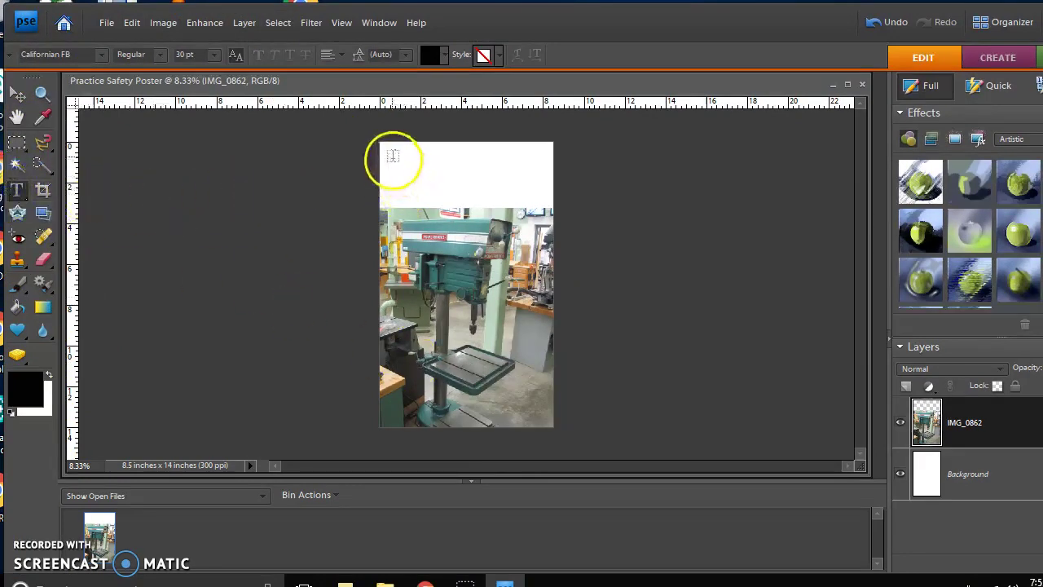
# Add a text box in the white space above the photo reading "Drill Press Safety", set in 72 pt Cooper Black.
pyautogui.moveTo(390, 150); pyautogui.dragTo(542, 207)
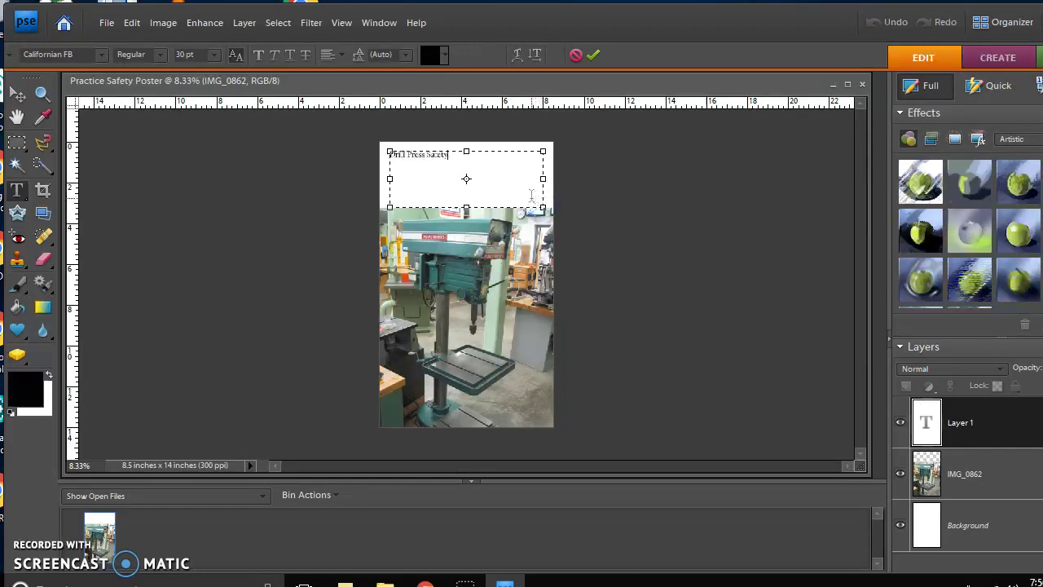
pyautogui.moveTo(540, 149)
pyautogui.mouseDown()
pyautogui.moveTo(514, 133)
pyautogui.moveTo(496, 135)
pyautogui.moveTo(479, 165)
pyautogui.moveTo(471, 153)
pyautogui.mouseUp()
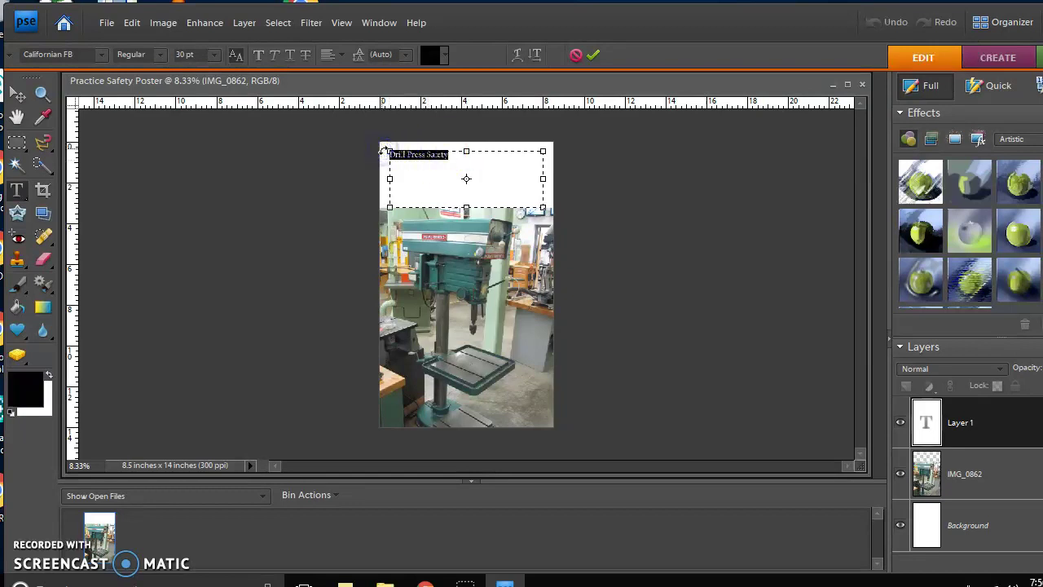
pyautogui.click(214, 55)
pyautogui.moveTo(186, 224); pyautogui.dragTo(201, 279)
pyautogui.click(107, 54)
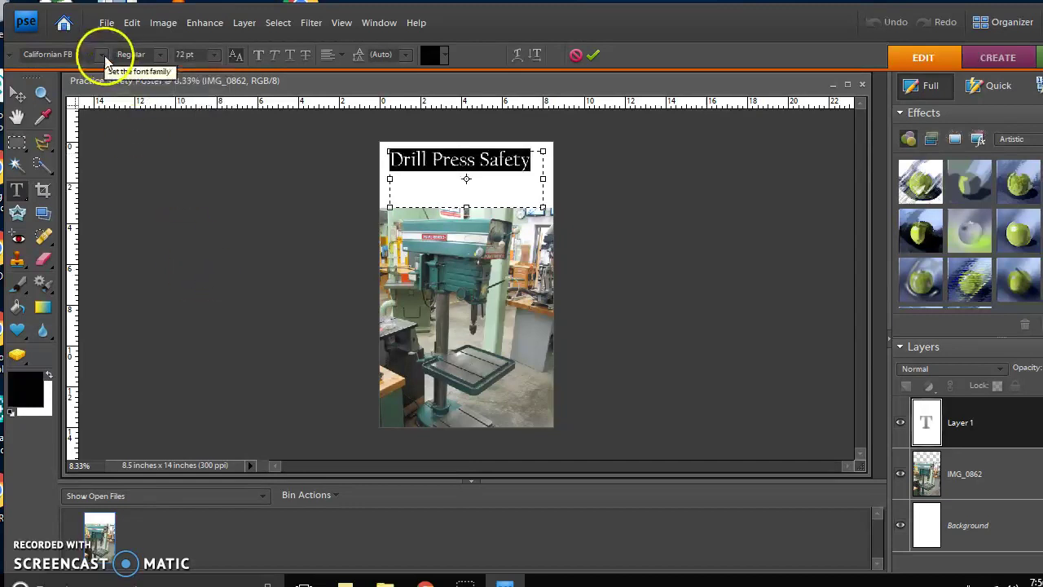
pyautogui.click(105, 55)
pyautogui.click(215, 394)
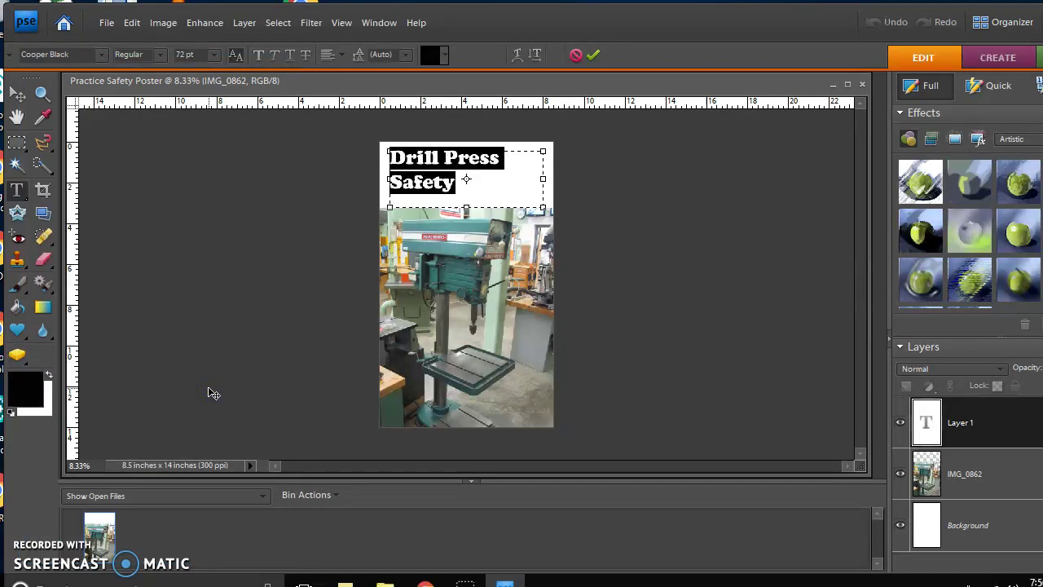
# Widen the heading's text box past both page sides and set the text size to 60 pt.
pyautogui.moveTo(543, 207); pyautogui.dragTo(568, 216)
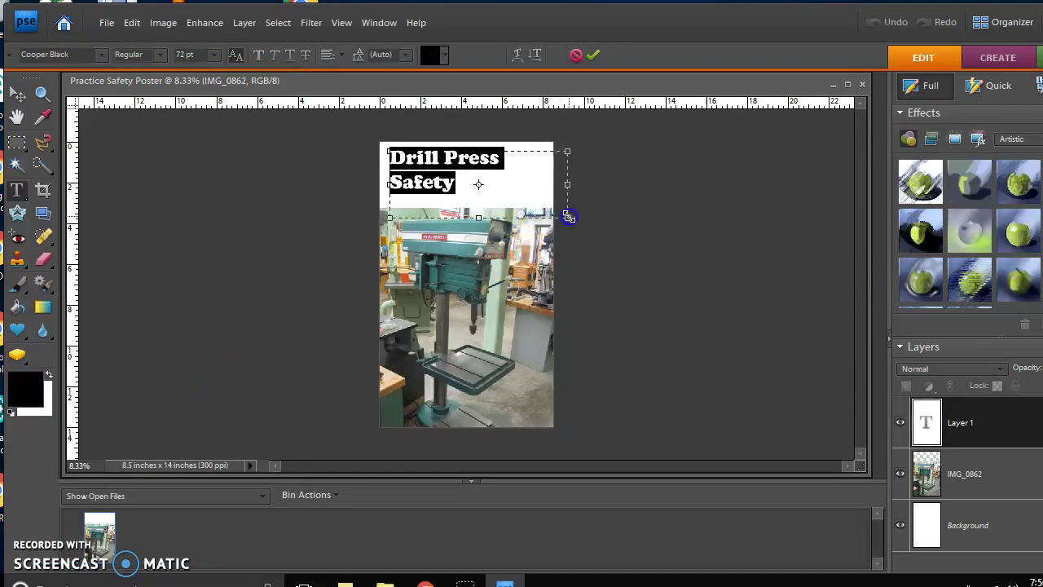
pyautogui.moveTo(389, 218); pyautogui.dragTo(362, 226)
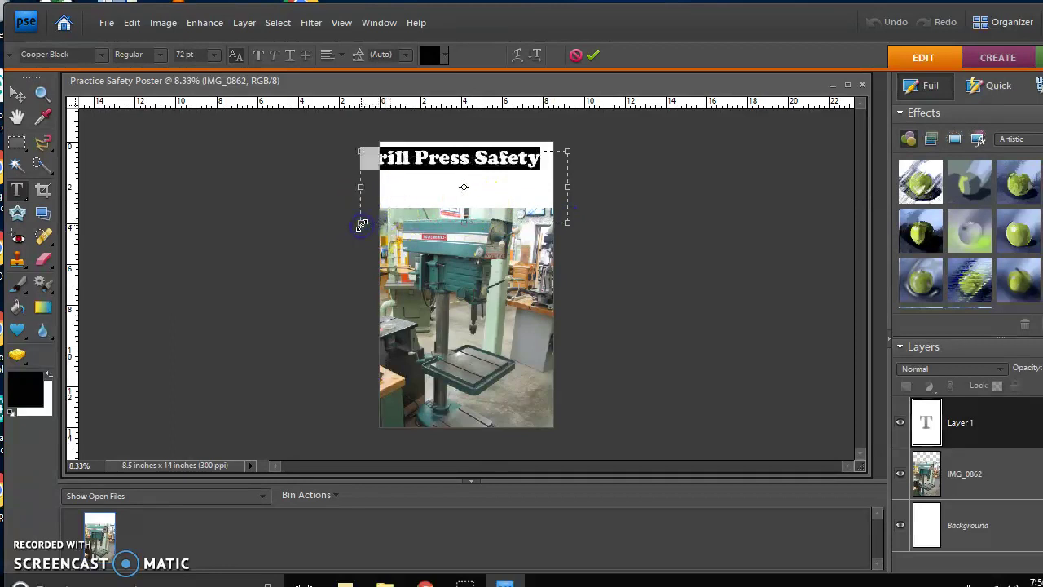
pyautogui.click(216, 54)
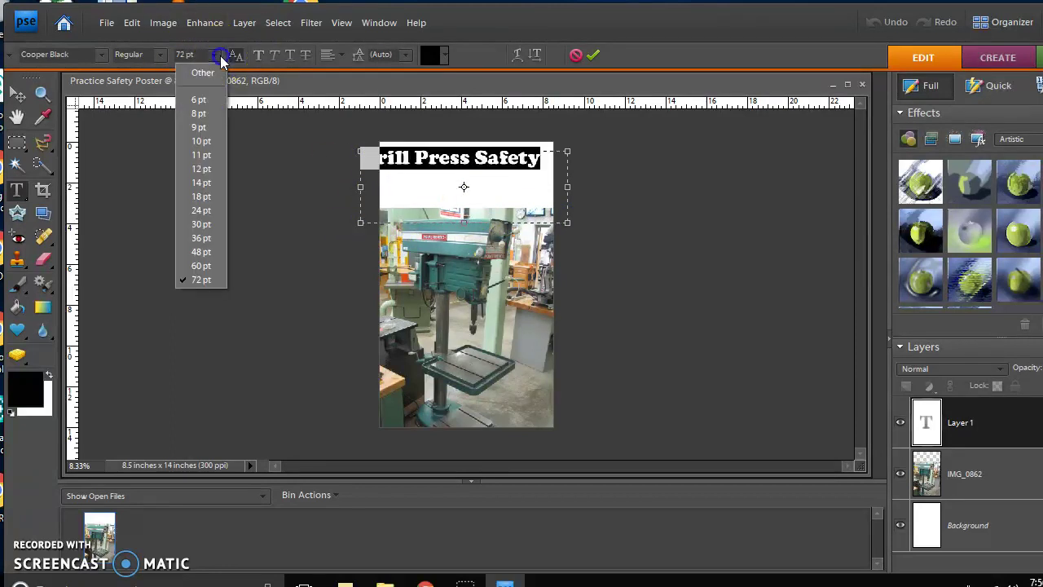
pyautogui.click(200, 266)
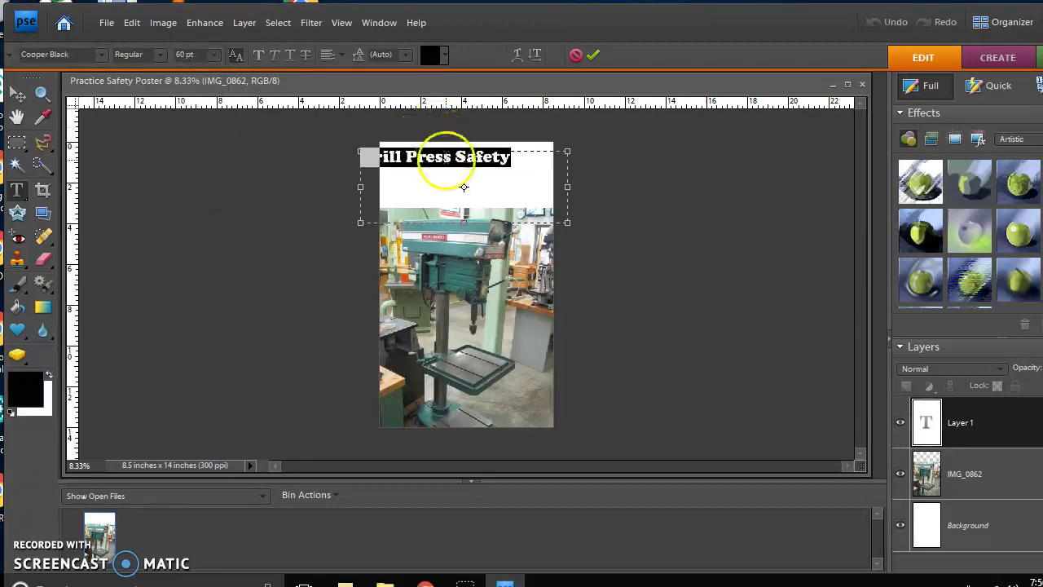
pyautogui.moveTo(360, 152)
pyautogui.mouseDown()
pyautogui.moveTo(400, 158)
pyautogui.moveTo(362, 154)
pyautogui.mouseUp()
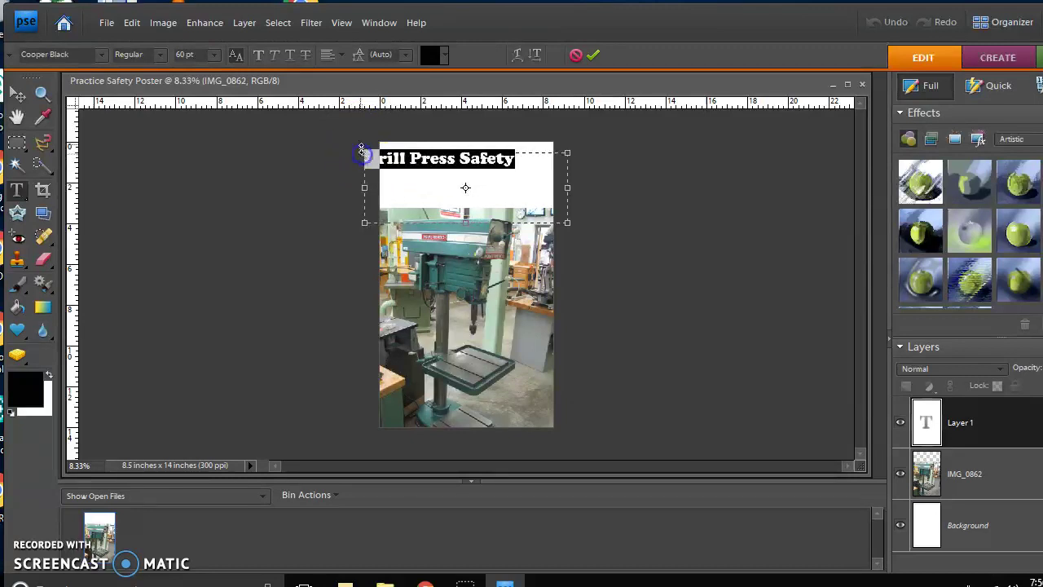
# Center-align and commit the heading text, and move it down to the middle of the white space above the photo.
pyautogui.click(342, 56)
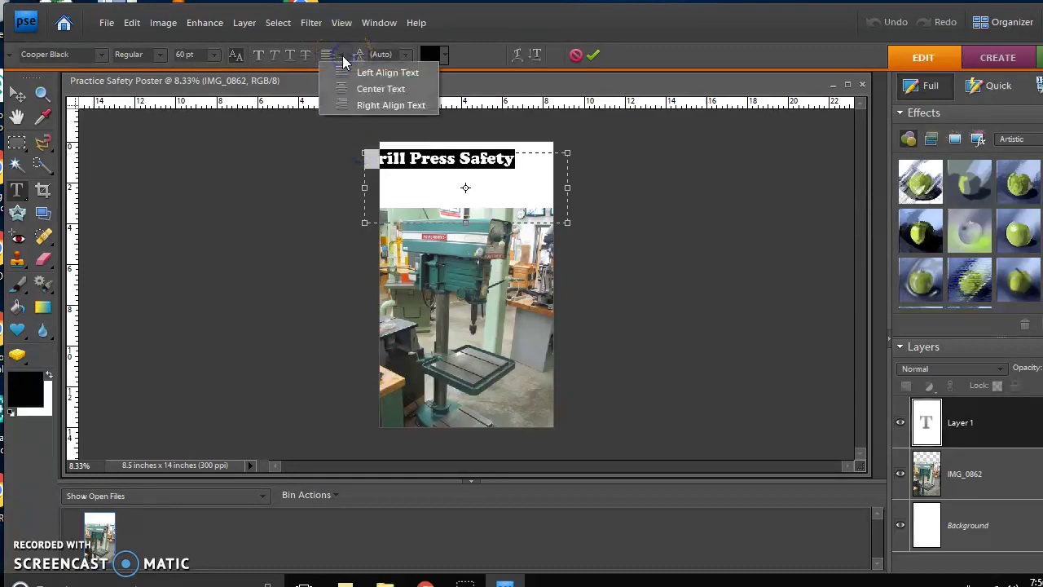
pyautogui.click(363, 89)
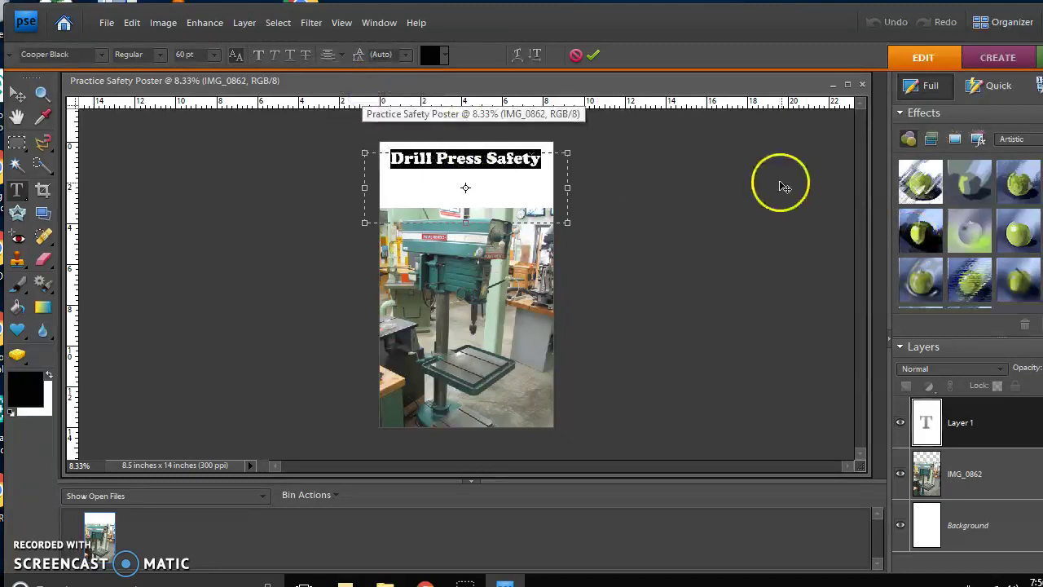
pyautogui.click(593, 56)
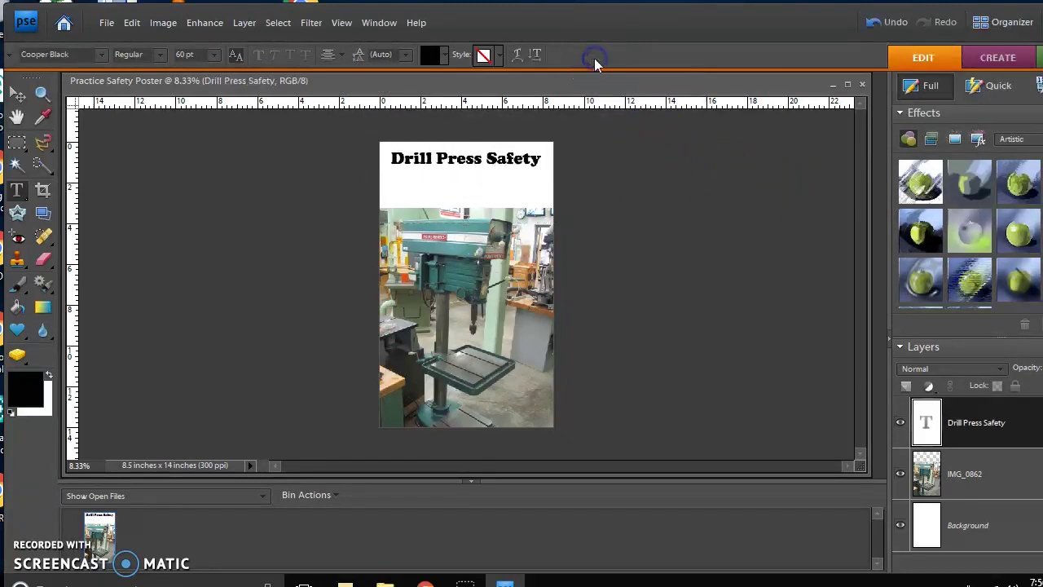
pyautogui.click(15, 100)
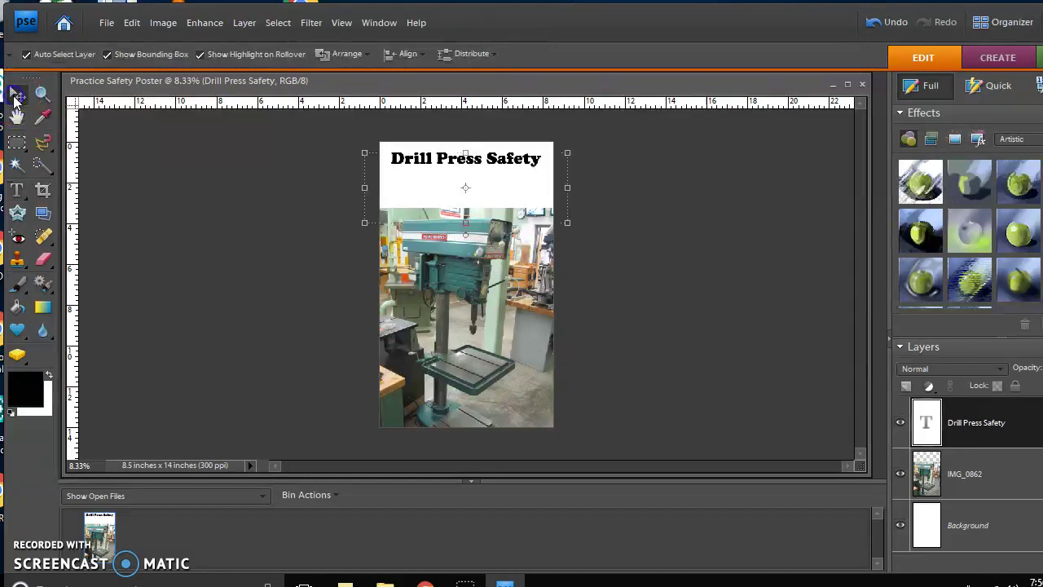
pyautogui.moveTo(496, 165); pyautogui.dragTo(501, 179)
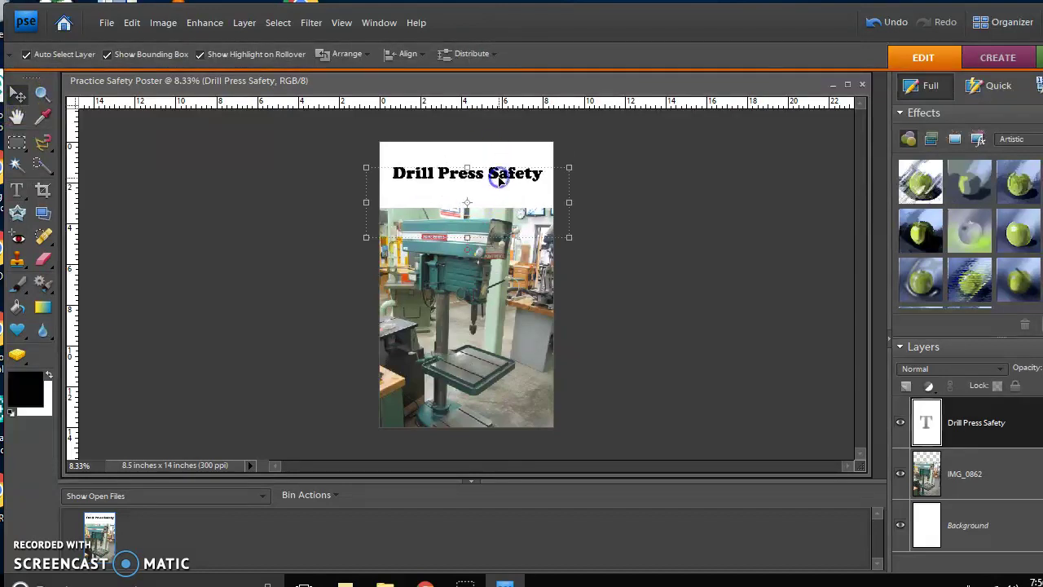
pyautogui.click(17, 193)
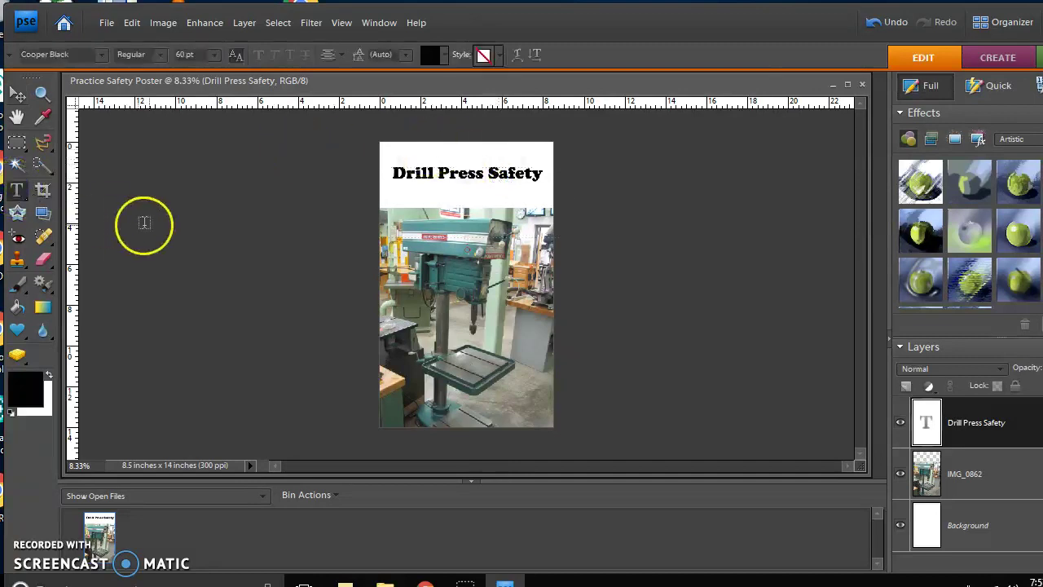
pyautogui.click(458, 173)
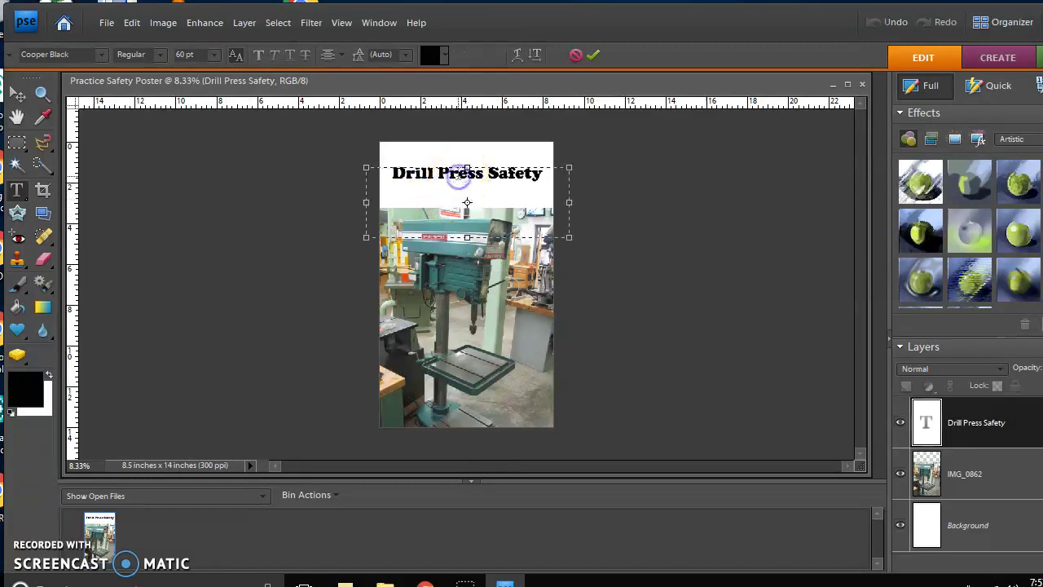
pyautogui.click(389, 174)
pyautogui.moveTo(389, 174); pyautogui.dragTo(552, 174)
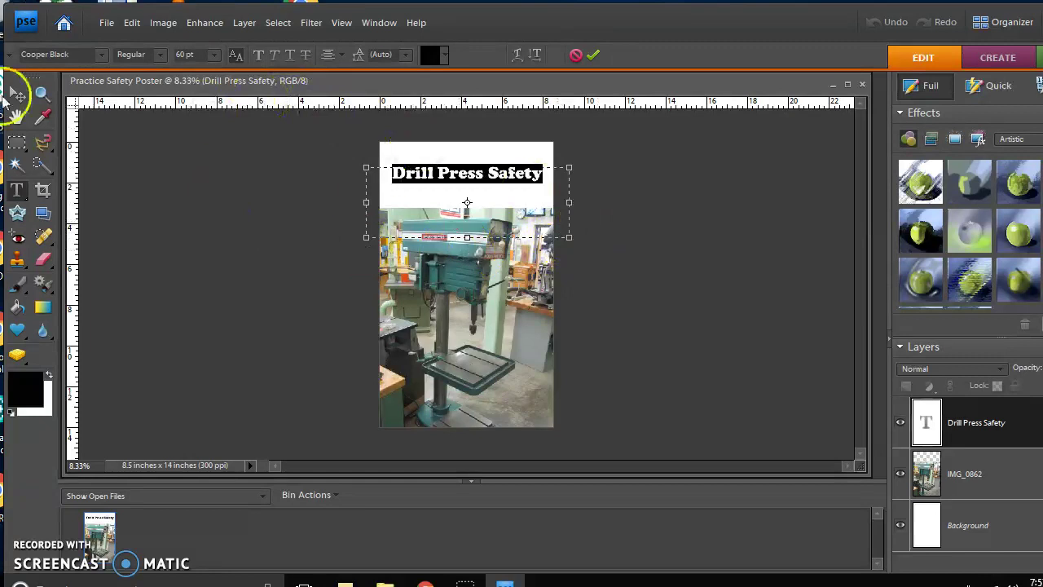
pyautogui.click(592, 55)
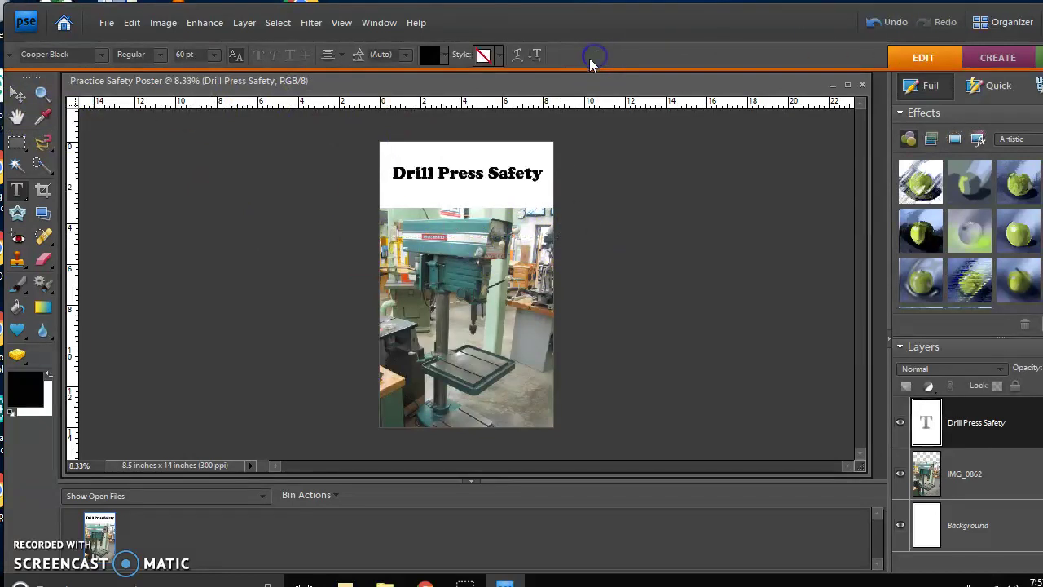
# Sample the dark green of the drill press table's edge as the foreground color with the Eyedropper.
pyautogui.click(43, 117)
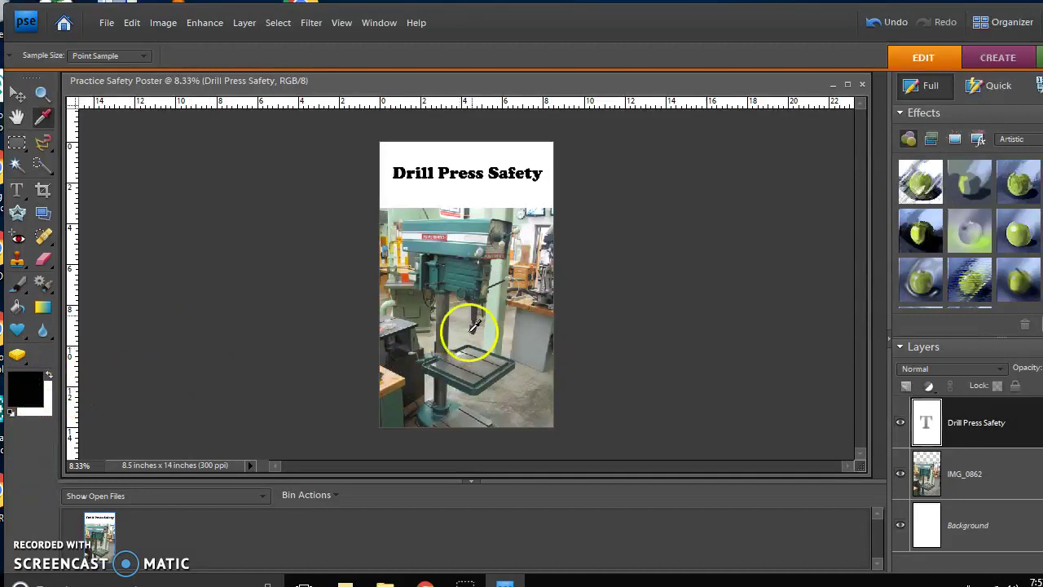
pyautogui.click(468, 243)
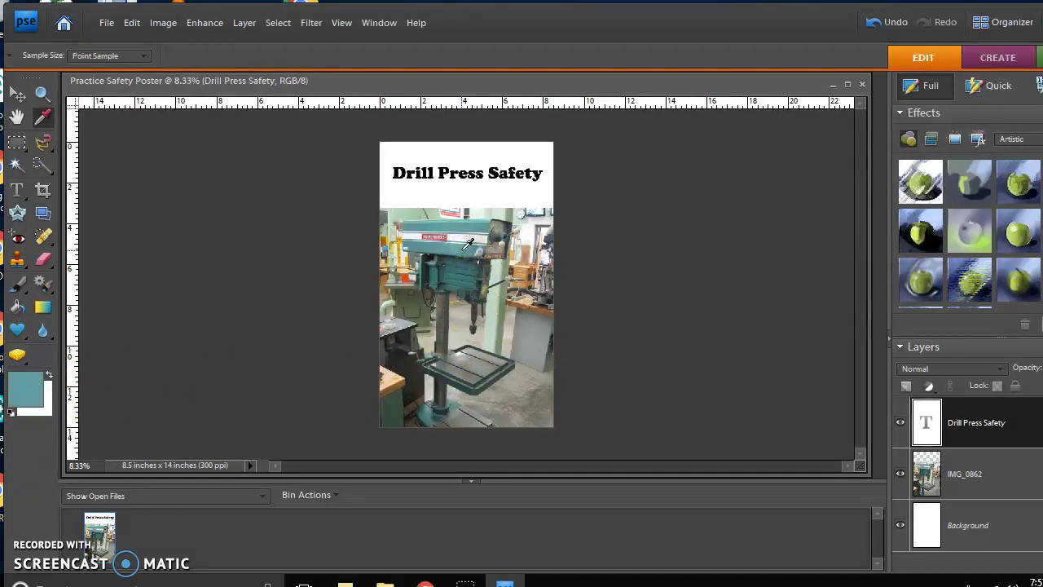
pyautogui.click(462, 381)
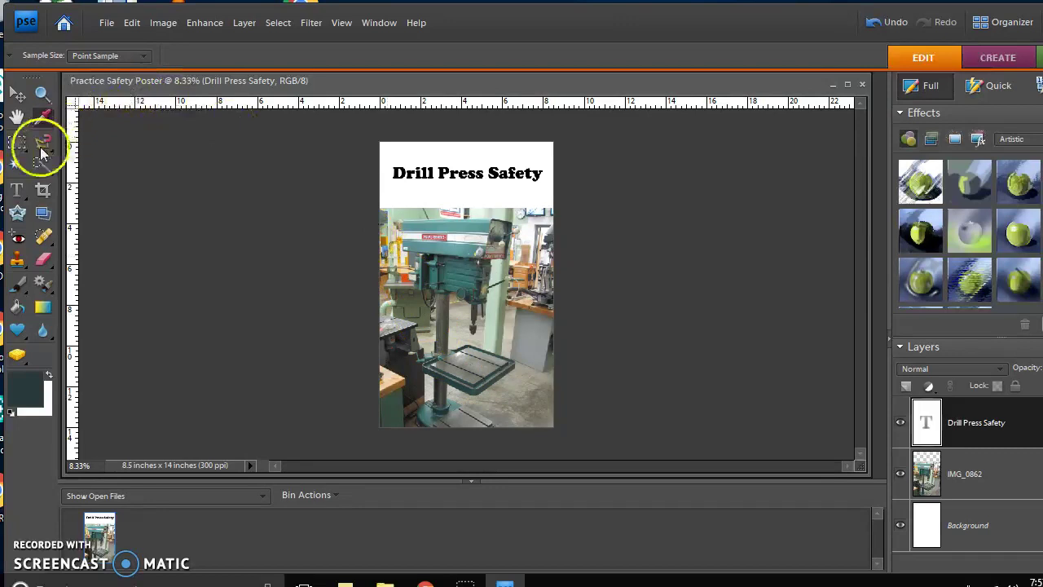
# Recolor the whole "Drill Press Safety" heading with the sampled dark green foreground color, 273a3b.
pyautogui.click(17, 190)
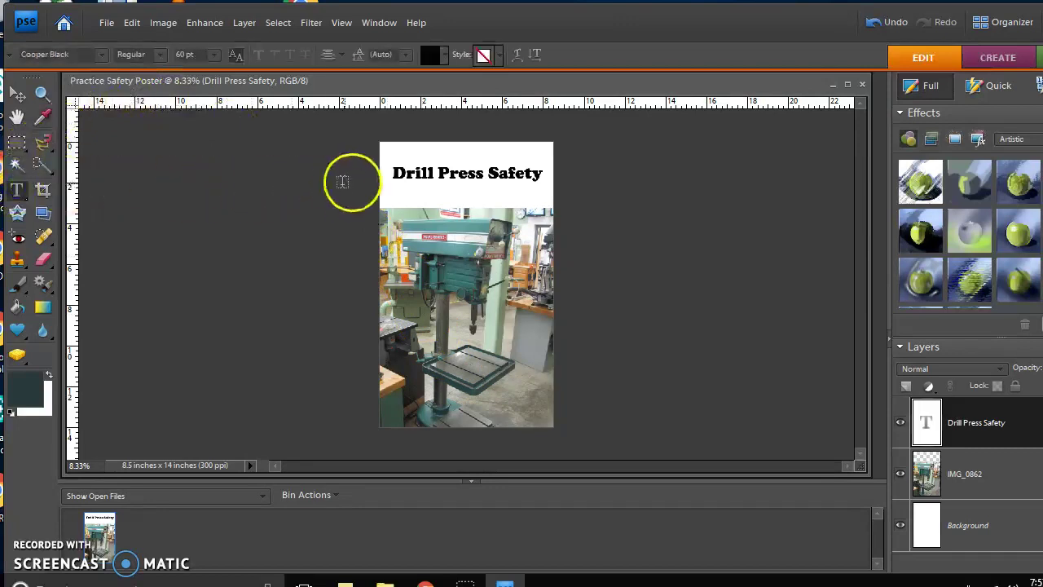
pyautogui.click(410, 178)
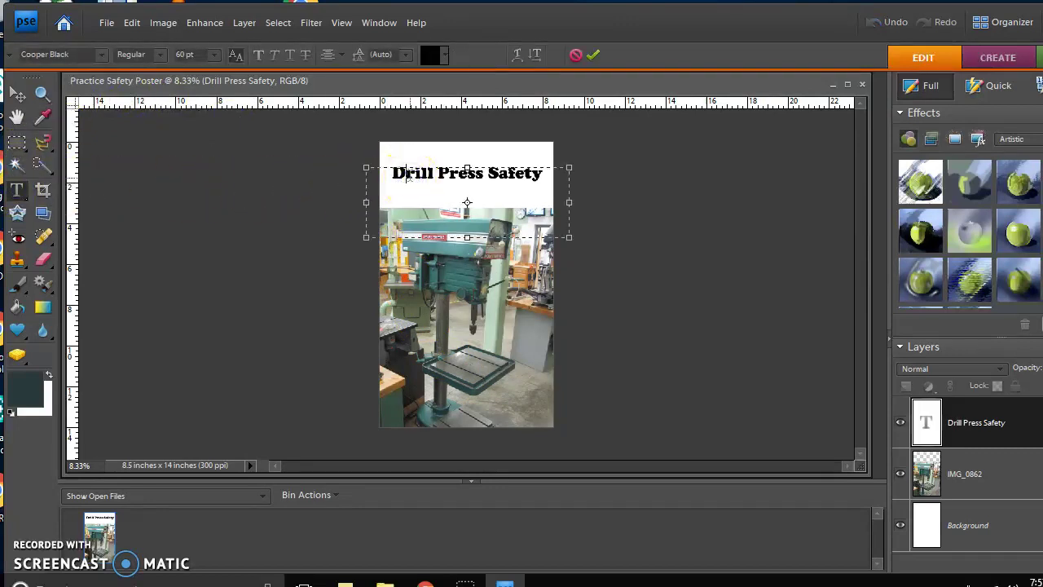
pyautogui.moveTo(379, 172); pyautogui.dragTo(551, 183)
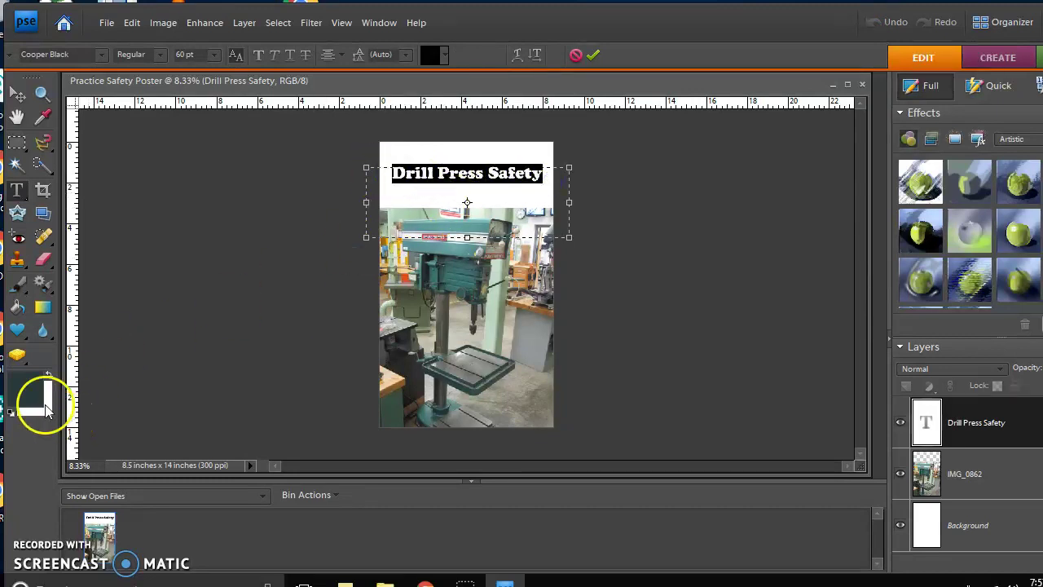
pyautogui.click(31, 379)
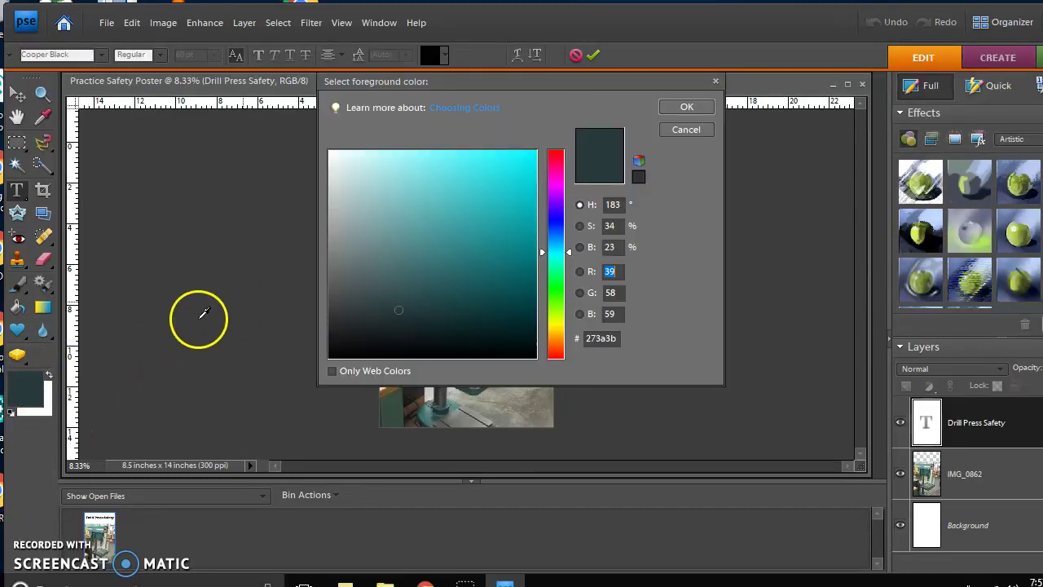
pyautogui.click(671, 107)
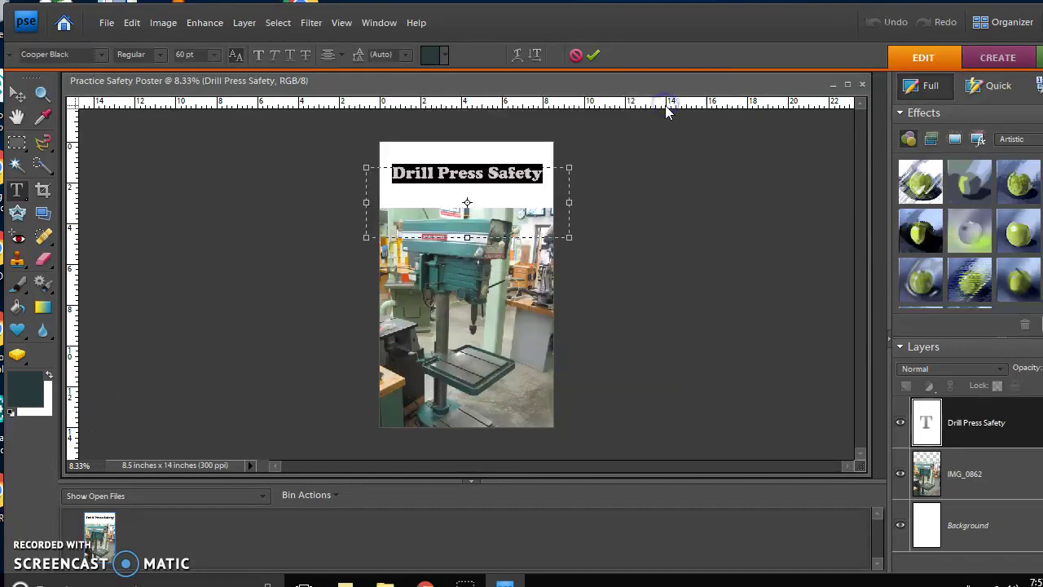
# Commit the recolored heading, warp its text with a horizontal Arc of +22% bend, and commit it.
pyautogui.click(594, 57)
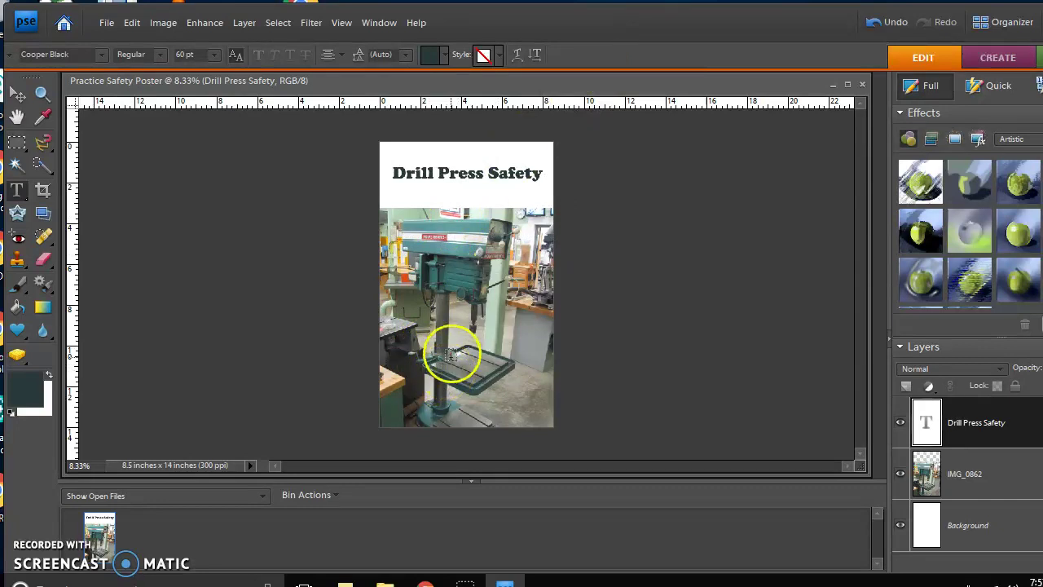
pyautogui.click(468, 181)
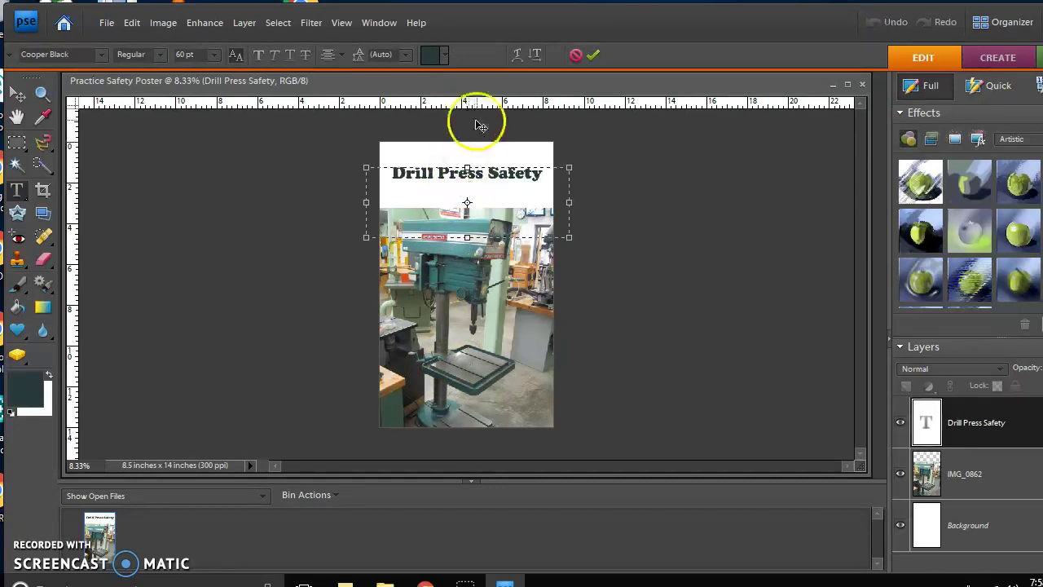
pyautogui.click(516, 54)
pyautogui.click(521, 145)
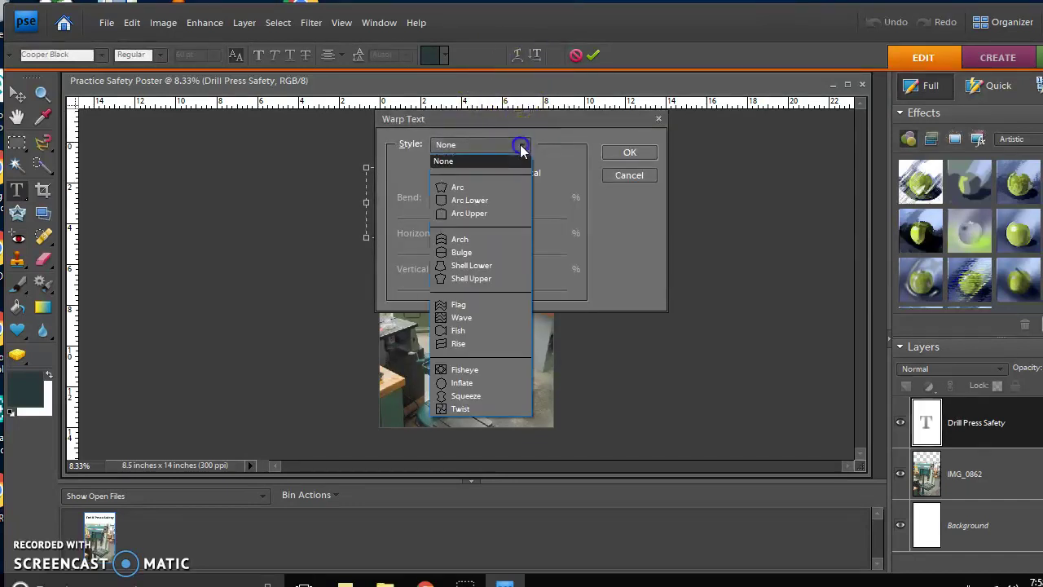
pyautogui.click(460, 187)
pyautogui.moveTo(519, 221); pyautogui.dragTo(491, 220)
pyautogui.moveTo(500, 120); pyautogui.dragTo(632, 244)
pyautogui.moveTo(620, 339); pyautogui.dragTo(635, 349)
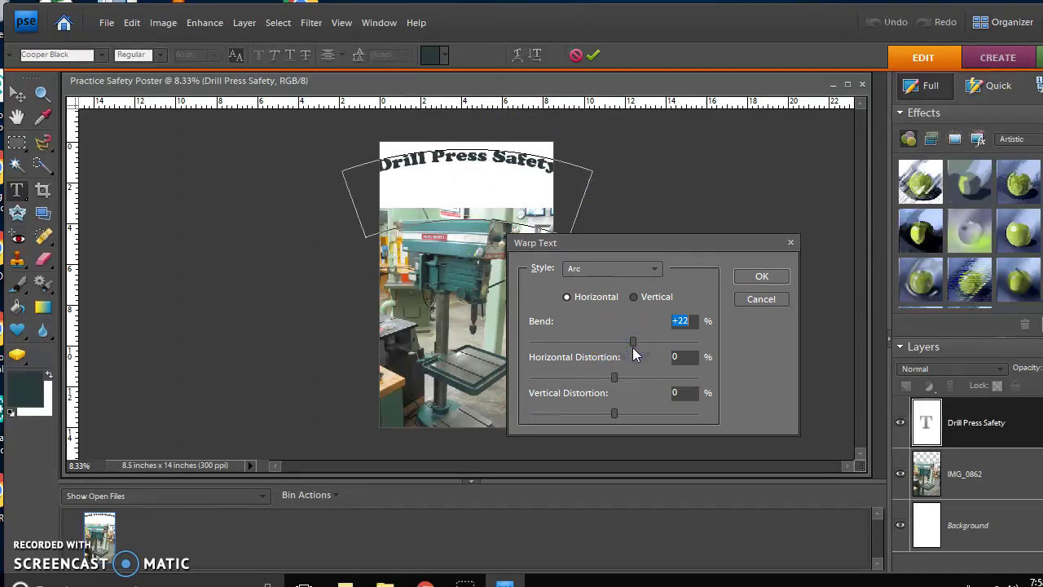
pyautogui.click(764, 277)
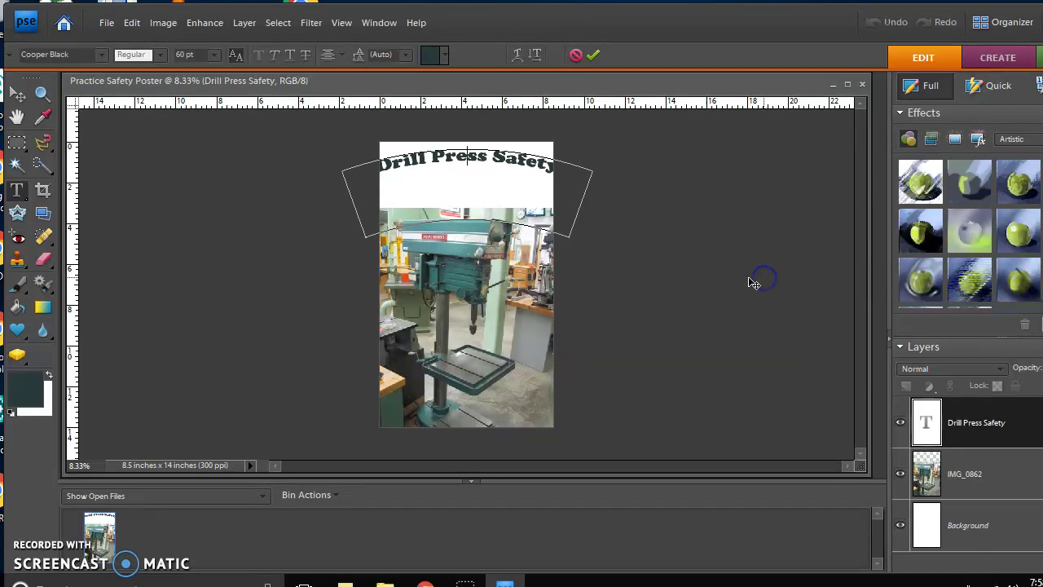
pyautogui.click(592, 57)
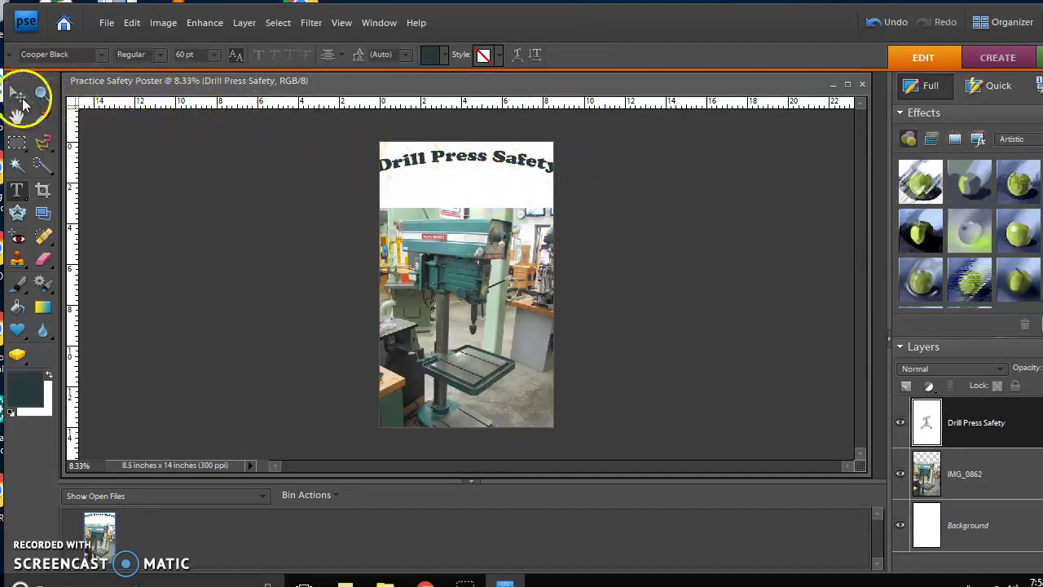
# Fit the arched heading inside the white space above the photo, scaling it to about 77.2% width and 127.1% height.
pyautogui.click(18, 95)
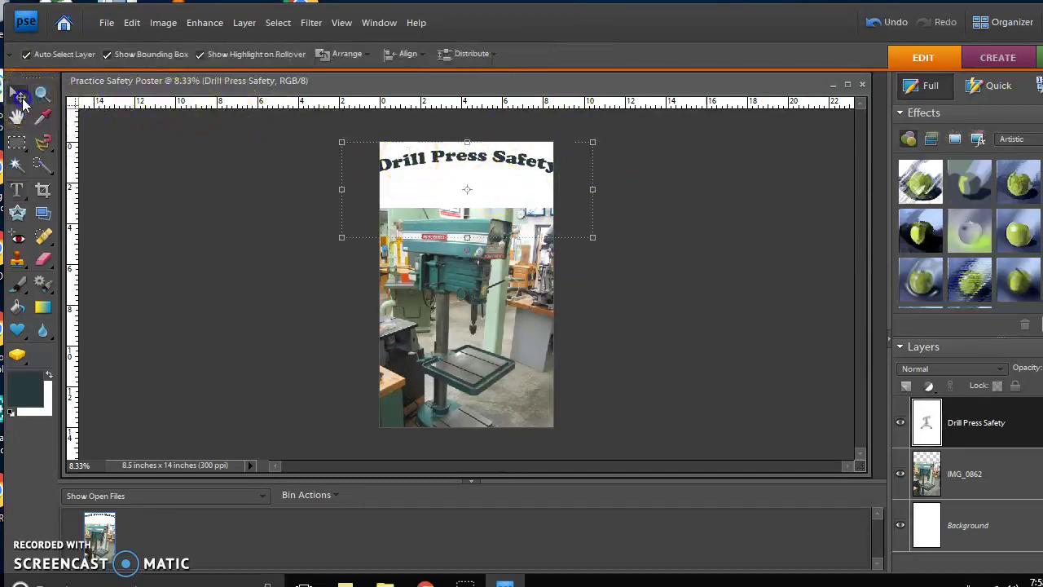
pyautogui.click(341, 143)
pyautogui.moveTo(369, 155); pyautogui.dragTo(400, 156)
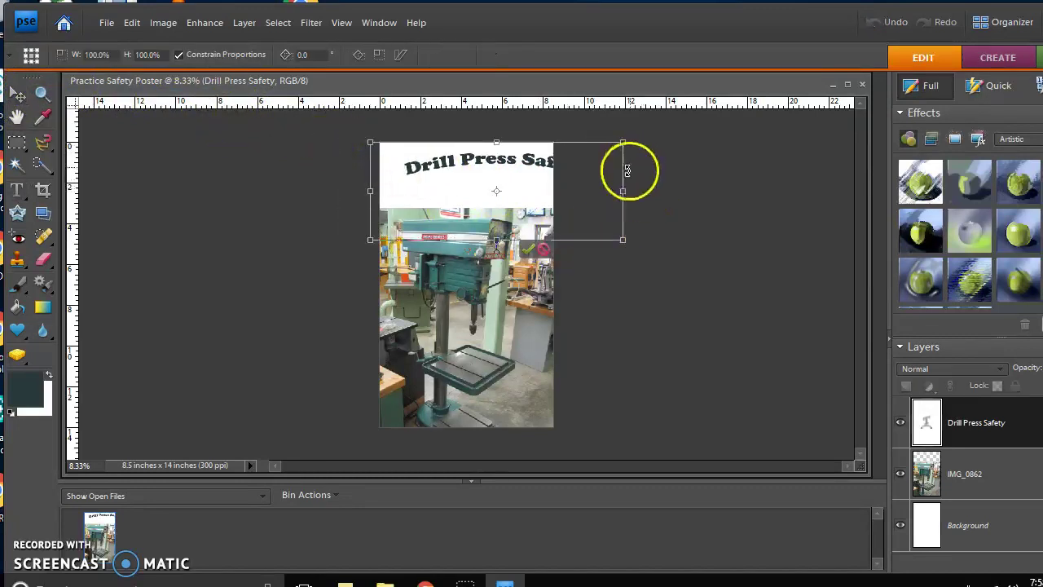
pyautogui.moveTo(622, 240); pyautogui.dragTo(562, 222)
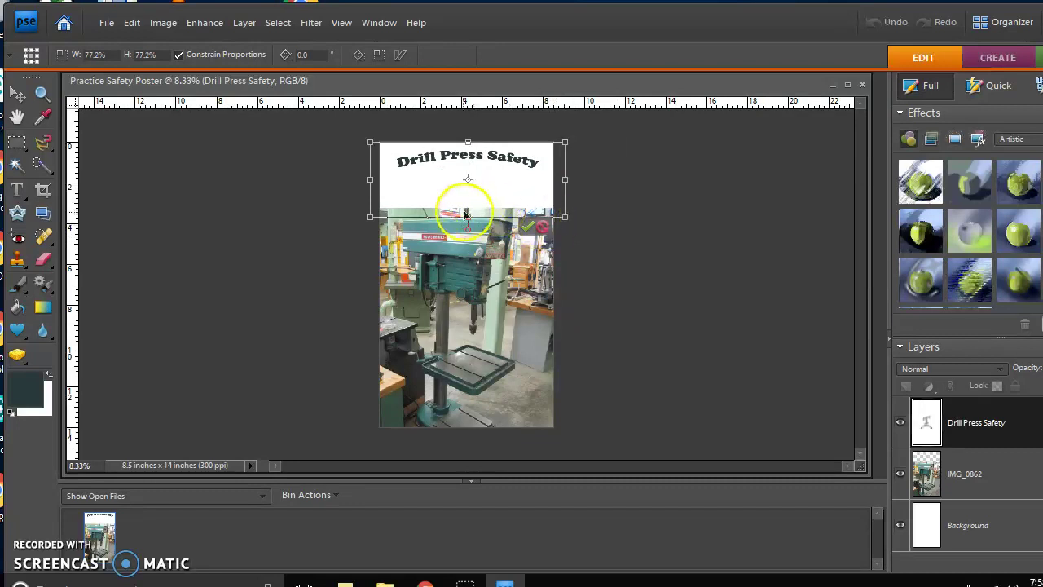
pyautogui.moveTo(466, 216); pyautogui.dragTo(472, 268)
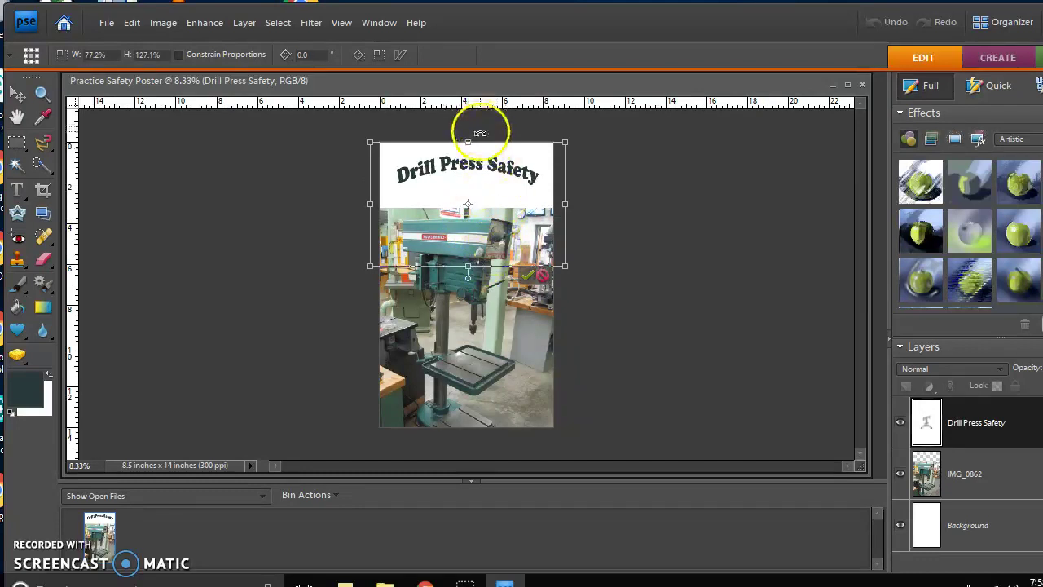
pyautogui.click(527, 278)
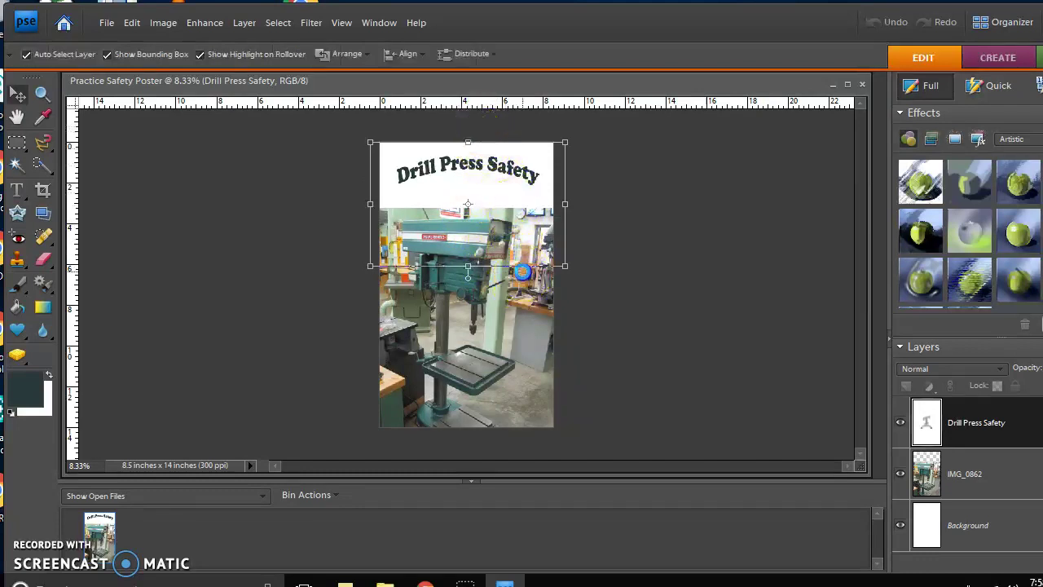
pyautogui.click(615, 223)
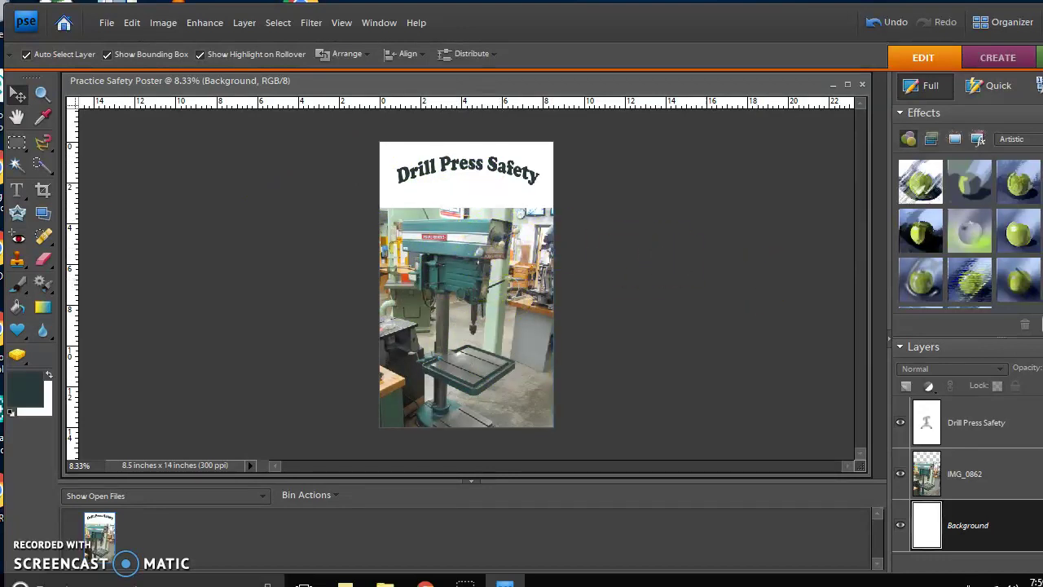
# Outline the background above and to the right of the drill press head with the Magnetic Lasso, and delete it from the IMG_0862 layer.
pyautogui.click(345, 23)
pyautogui.click(391, 70)
pyautogui.click(348, 23)
pyautogui.click(377, 70)
pyautogui.scroll(3, 303, 267)
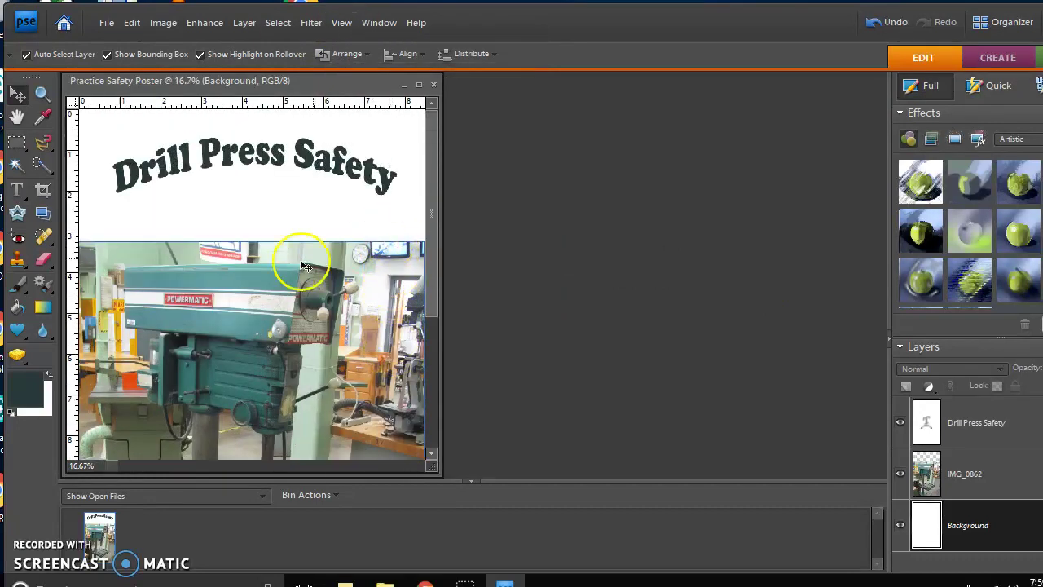
pyautogui.click(44, 144)
pyautogui.click(130, 260)
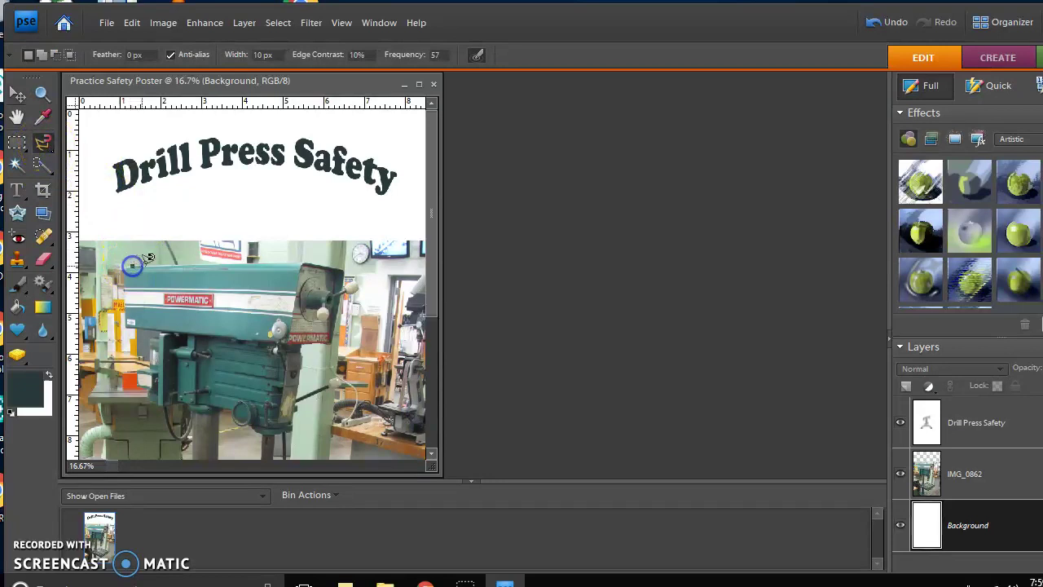
pyautogui.moveTo(166, 257)
pyautogui.mouseDown()
pyautogui.moveTo(316, 254)
pyautogui.moveTo(351, 274)
pyautogui.mouseUp()
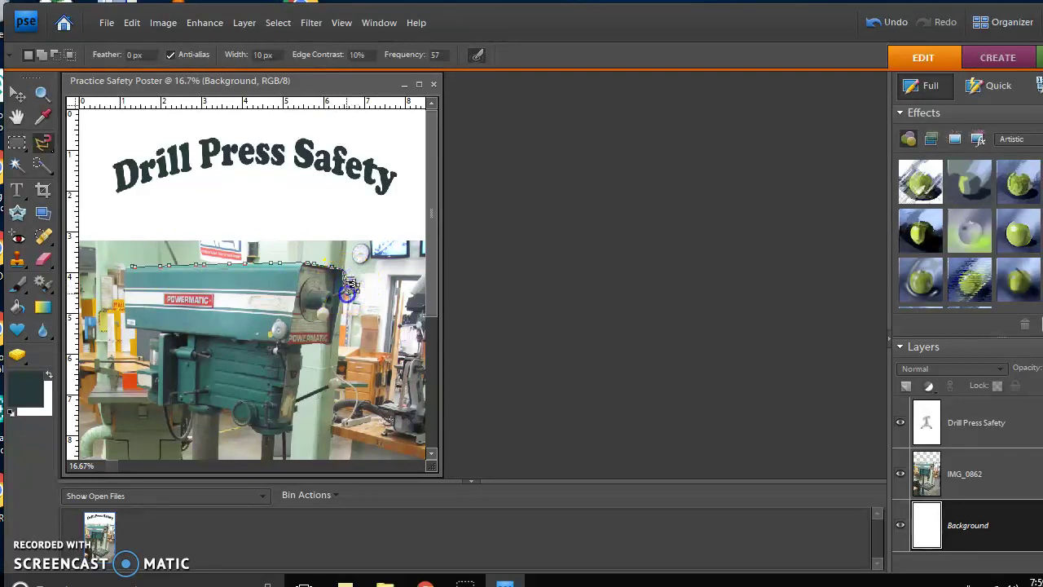
pyautogui.moveTo(334, 317)
pyautogui.mouseDown()
pyautogui.moveTo(349, 319)
pyautogui.moveTo(332, 344)
pyautogui.moveTo(312, 336)
pyautogui.moveTo(299, 356)
pyautogui.moveTo(300, 392)
pyautogui.moveTo(310, 377)
pyautogui.moveTo(298, 381)
pyautogui.moveTo(314, 382)
pyautogui.moveTo(293, 381)
pyautogui.moveTo(302, 374)
pyautogui.mouseUp()
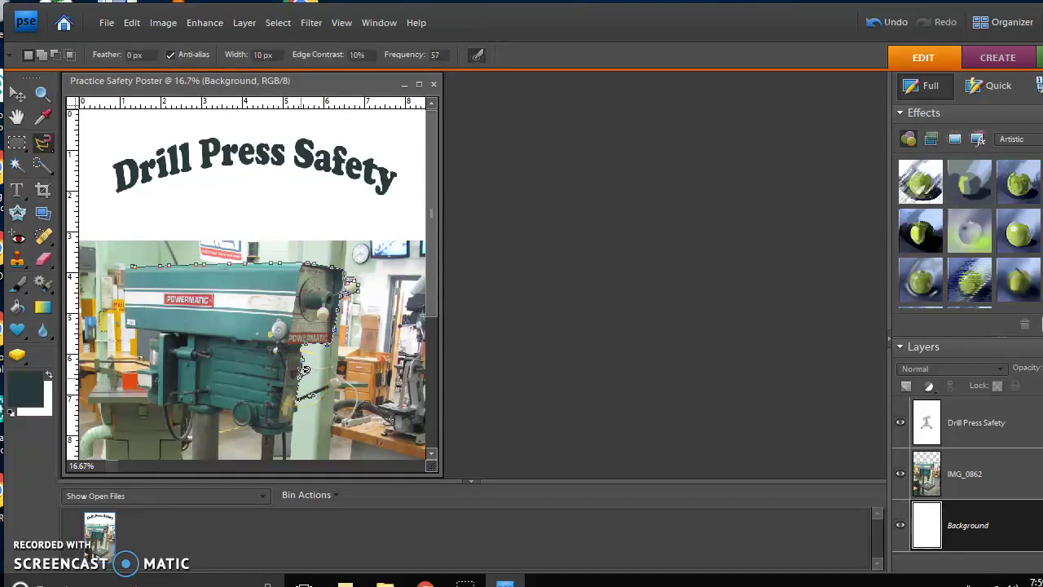
pyautogui.moveTo(319, 366); pyautogui.dragTo(311, 369)
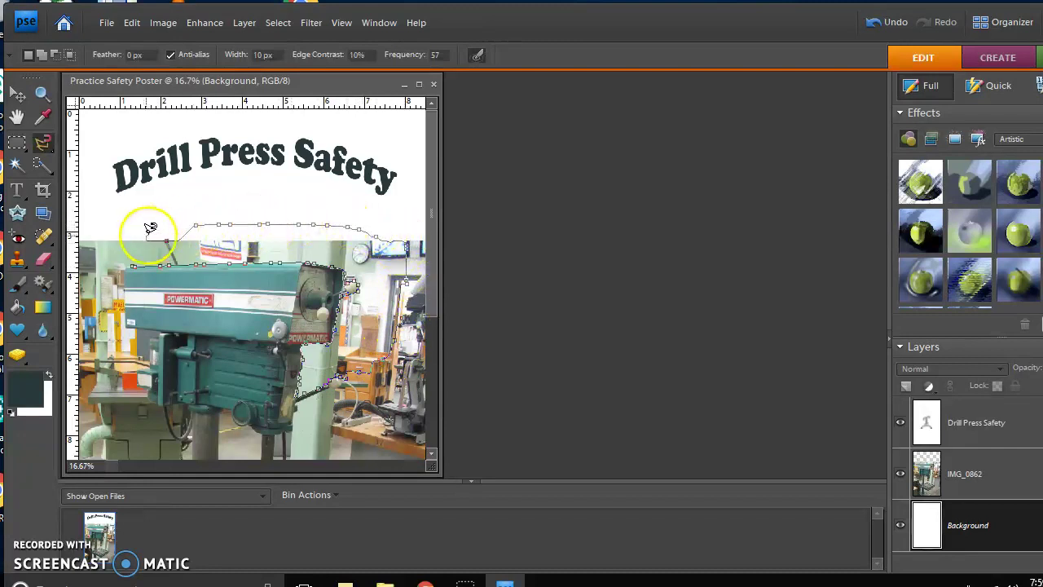
pyautogui.click(130, 264)
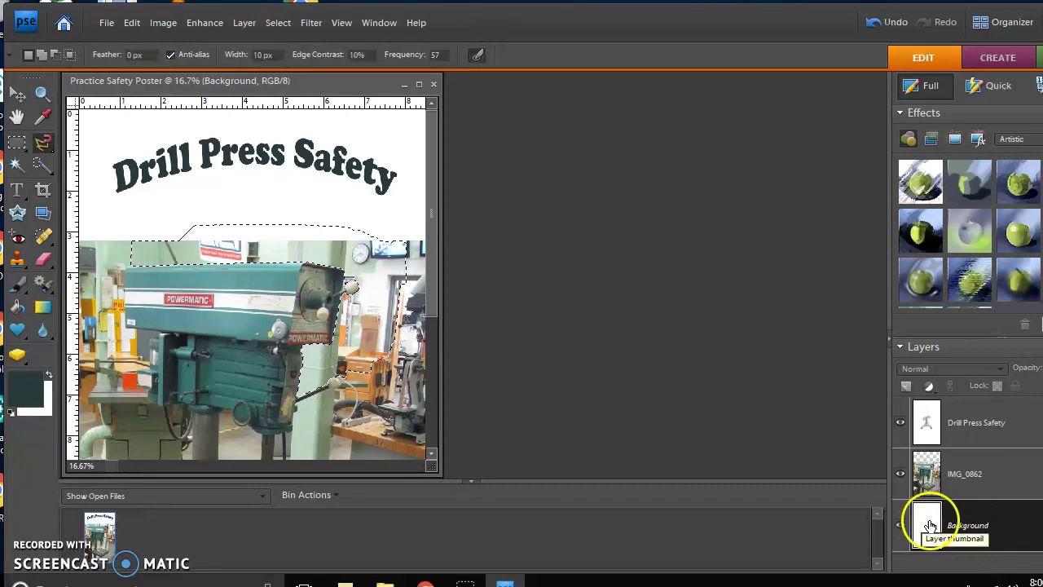
pyautogui.click(964, 484)
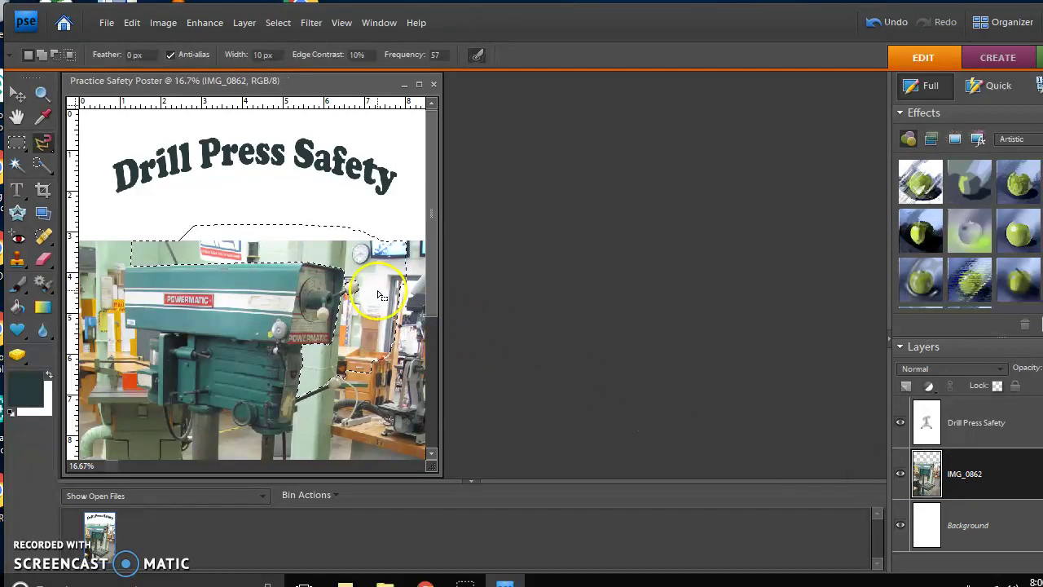
pyautogui.press('Delete')
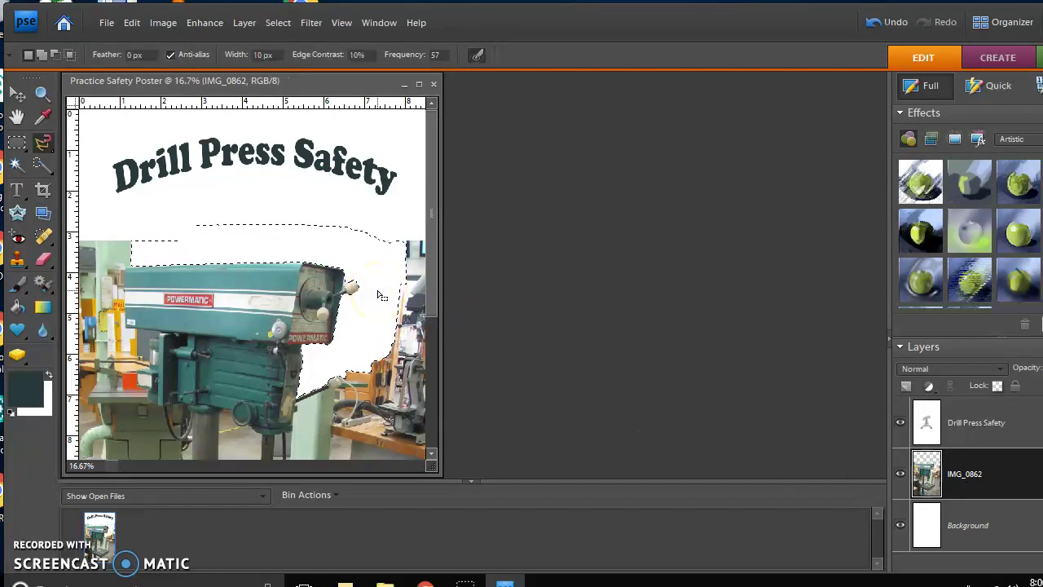
pyautogui.click(381, 269)
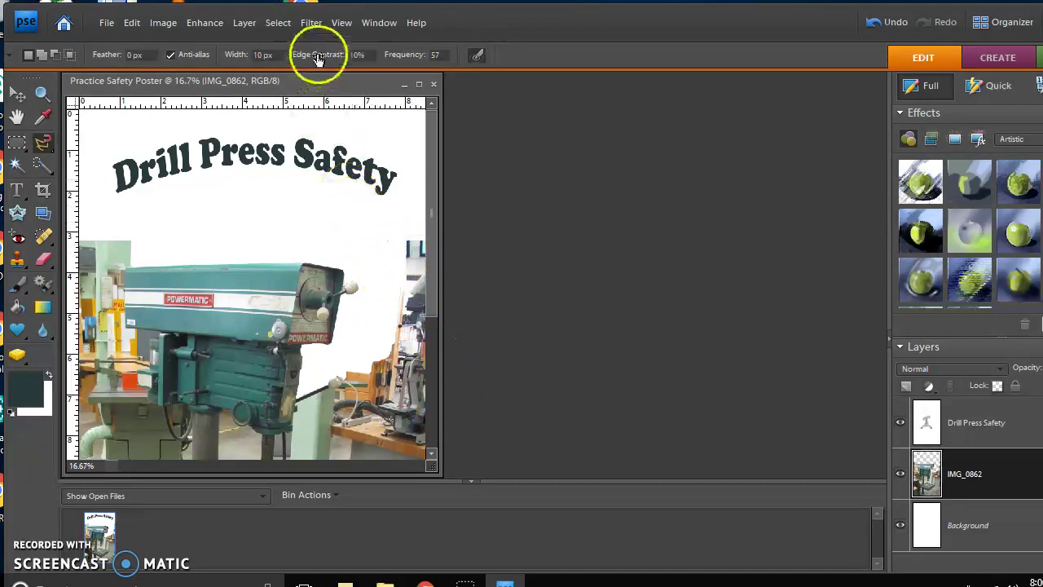
# Select the gray cabinet panel to the right of the drill press table with the Magic Wand and delete it.
pyautogui.click(340, 24)
pyautogui.click(373, 77)
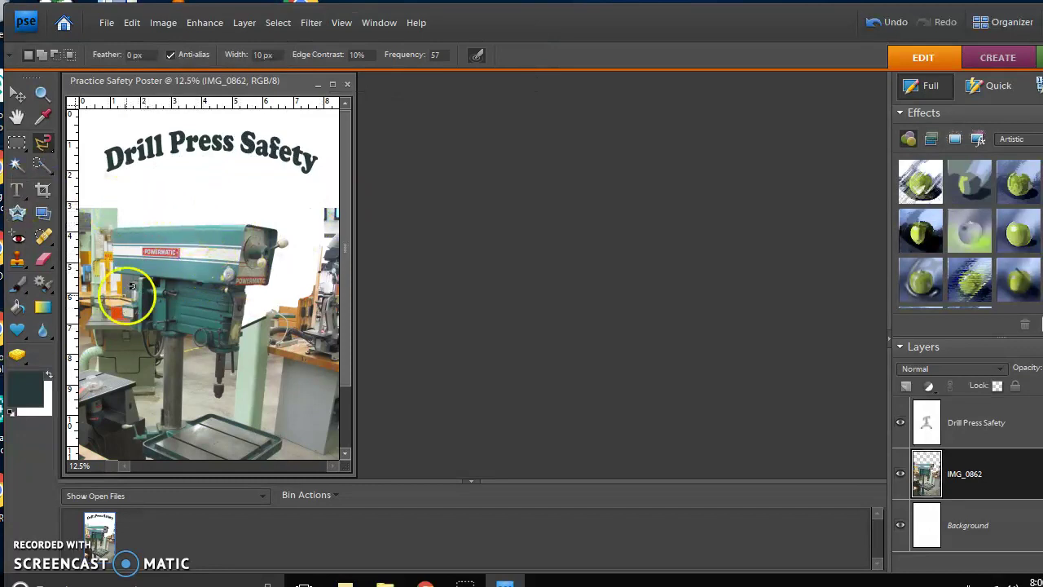
pyautogui.click(15, 166)
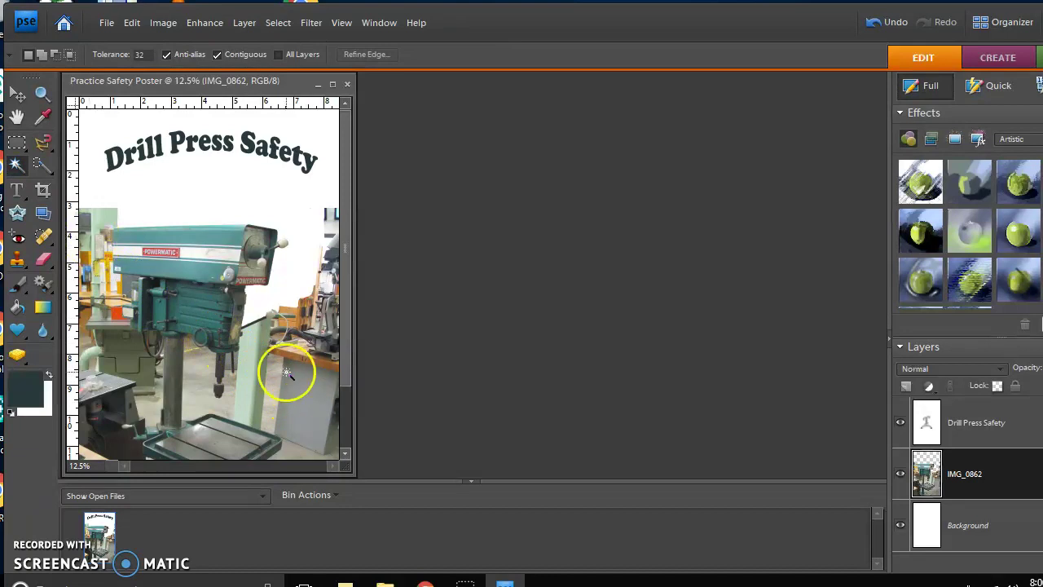
pyautogui.click(318, 417)
pyautogui.click(310, 421)
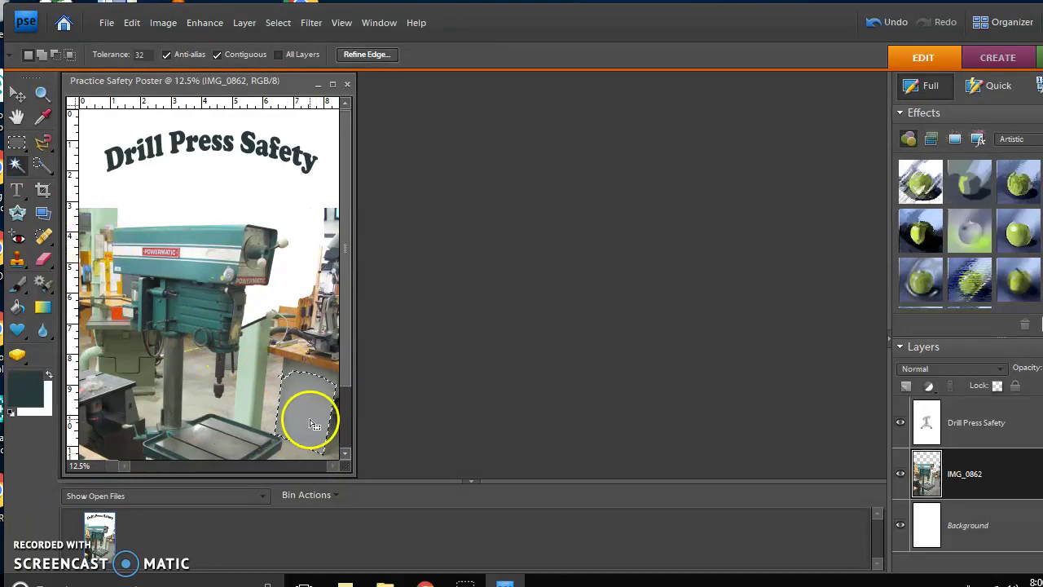
pyautogui.press('Delete')
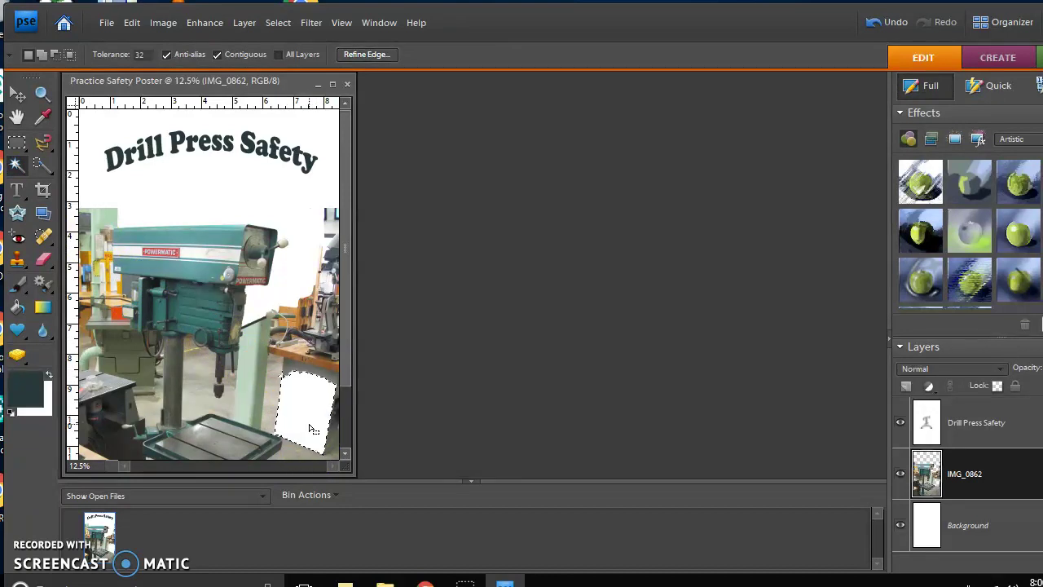
# Delete the light green pillar and the wall and floor patches around the drill chuck using Magic Wand selections.
pyautogui.click(250, 375)
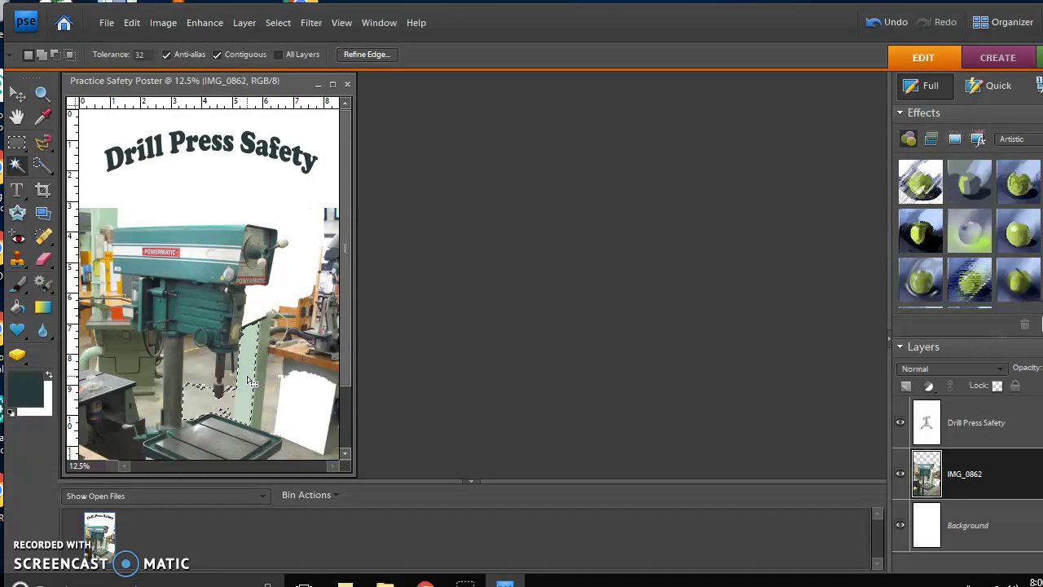
pyautogui.press('Delete')
pyautogui.click(210, 365)
pyautogui.click(211, 365)
pyautogui.press('Delete')
pyautogui.click(190, 348)
pyautogui.press('Delete')
pyautogui.click(230, 383)
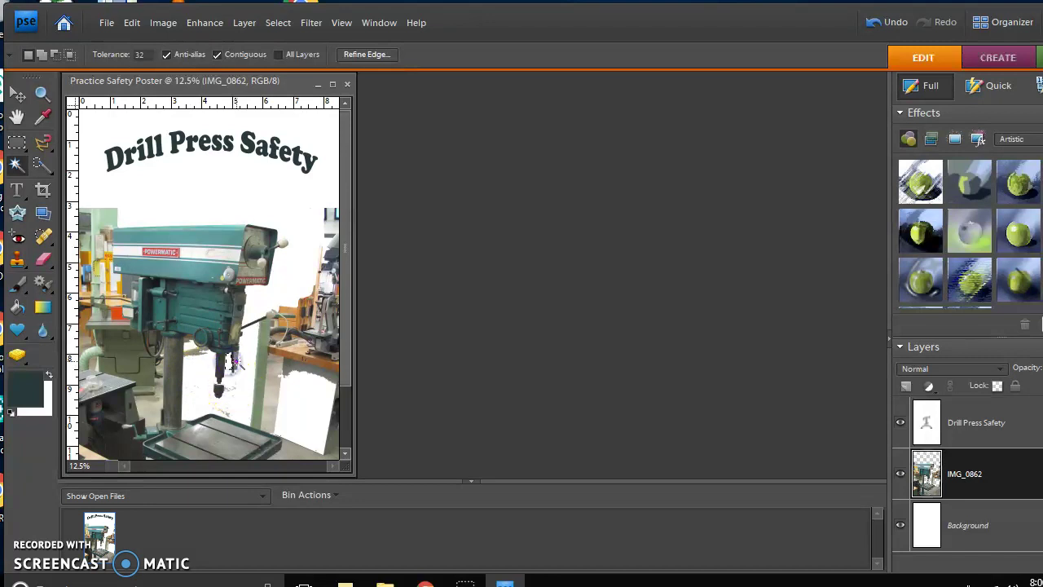
pyautogui.press('Delete')
pyautogui.click(272, 399)
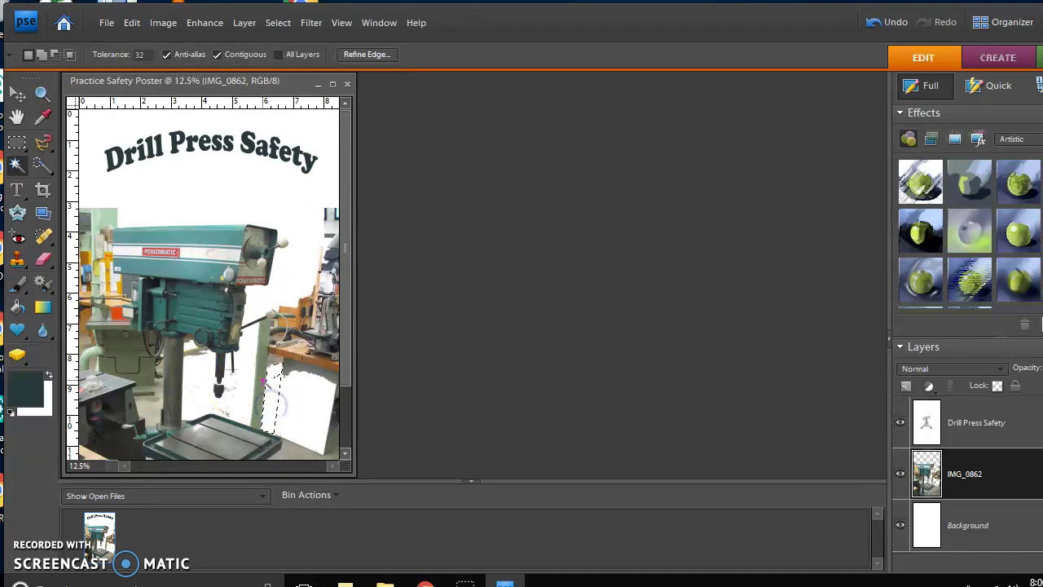
pyautogui.press('Delete')
# Try to delete the leftover background around the cabinet cutout with a Magic Wand selection.
pyautogui.click(302, 374)
pyautogui.click(304, 373)
pyautogui.press('Delete')
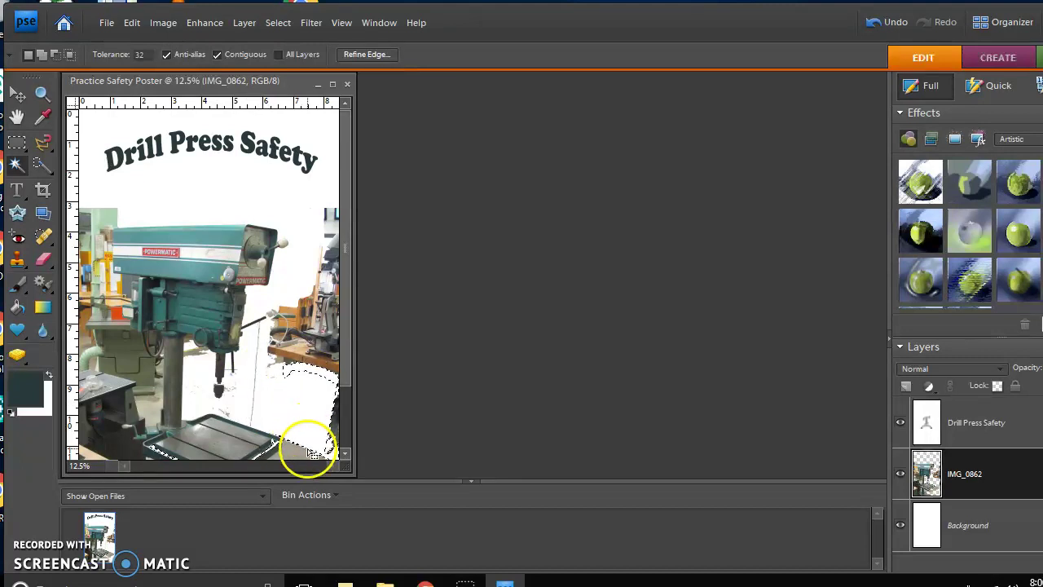
pyautogui.press('Delete')
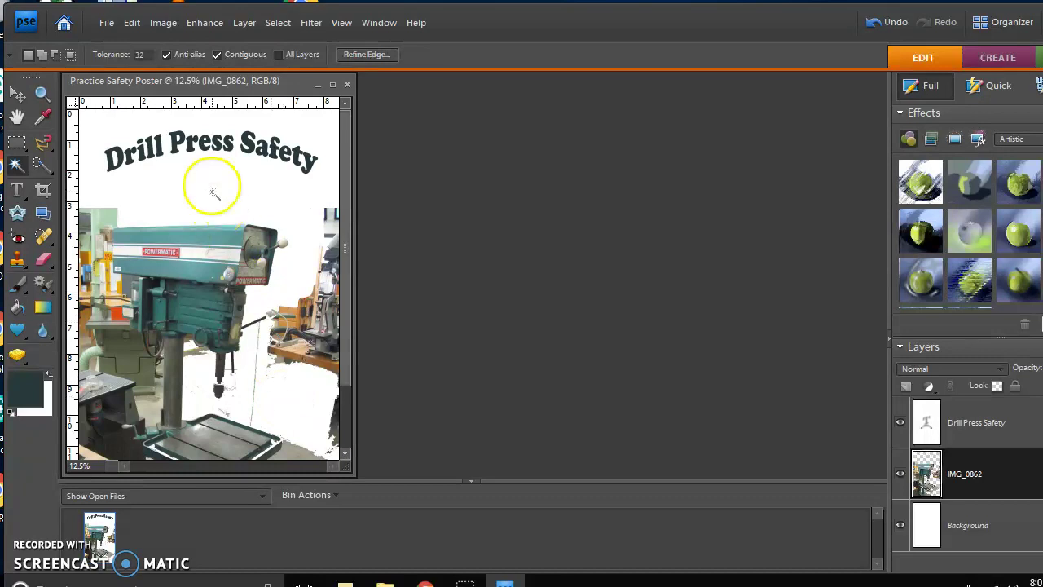
# Undo the last deselection and the deletion that cut into the drill press table's edge, and clear the selection.
pyautogui.click(130, 23)
pyautogui.click(153, 45)
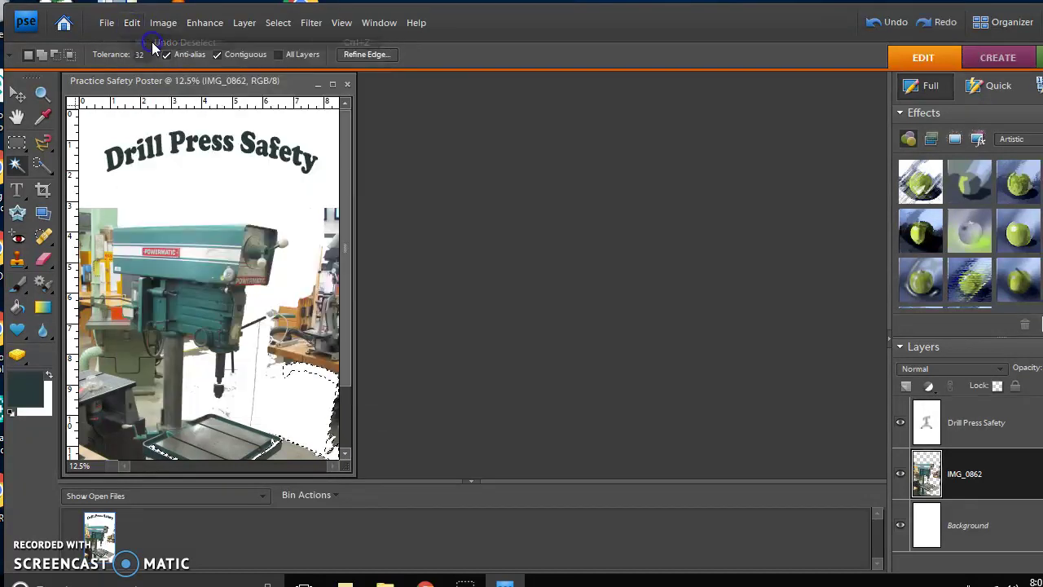
pyautogui.click(133, 24)
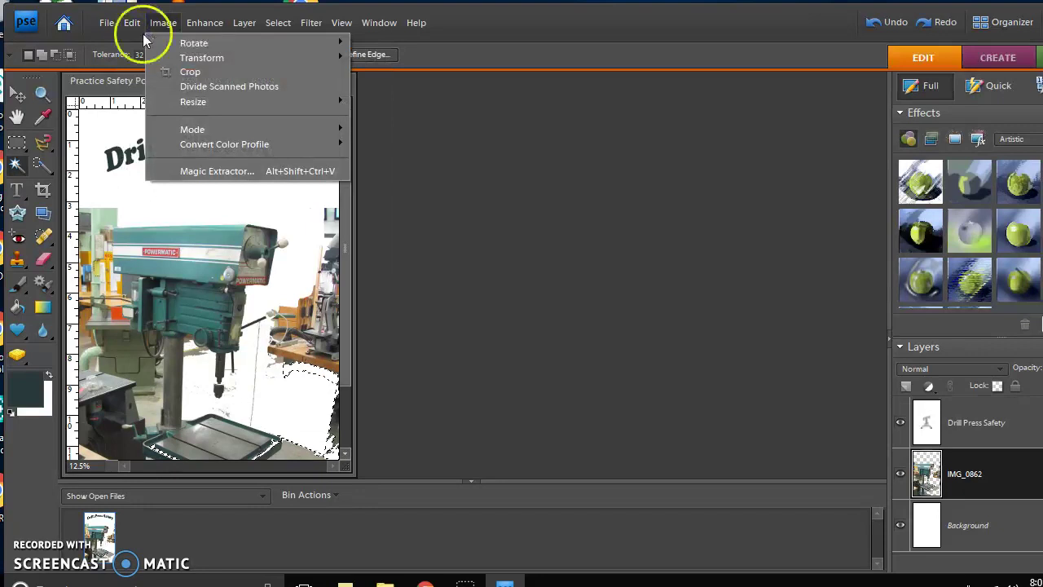
pyautogui.click(144, 44)
pyautogui.hotkey('ctrl', 'd')
# Erase the remaining background to the right of the drill press with a 693 px Eraser.
pyautogui.click(40, 262)
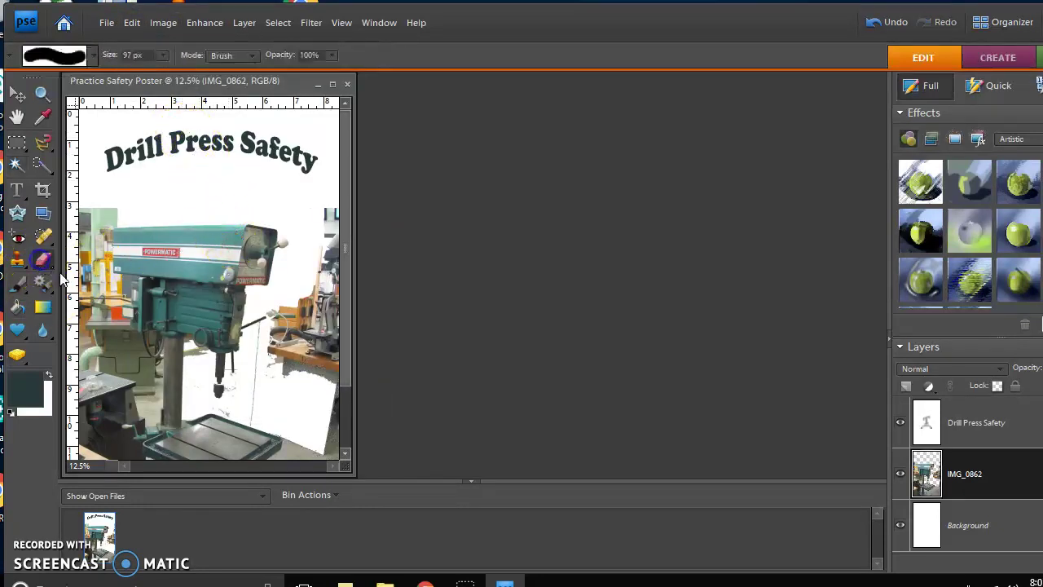
pyautogui.click(163, 55)
pyautogui.moveTo(173, 76); pyautogui.dragTo(179, 75)
pyautogui.moveTo(303, 225)
pyautogui.mouseDown()
pyautogui.moveTo(318, 308)
pyautogui.moveTo(287, 320)
pyautogui.moveTo(303, 340)
pyautogui.moveTo(290, 364)
pyautogui.moveTo(282, 356)
pyautogui.moveTo(277, 397)
pyautogui.moveTo(321, 380)
pyautogui.moveTo(351, 346)
pyautogui.moveTo(315, 442)
pyautogui.mouseUp()
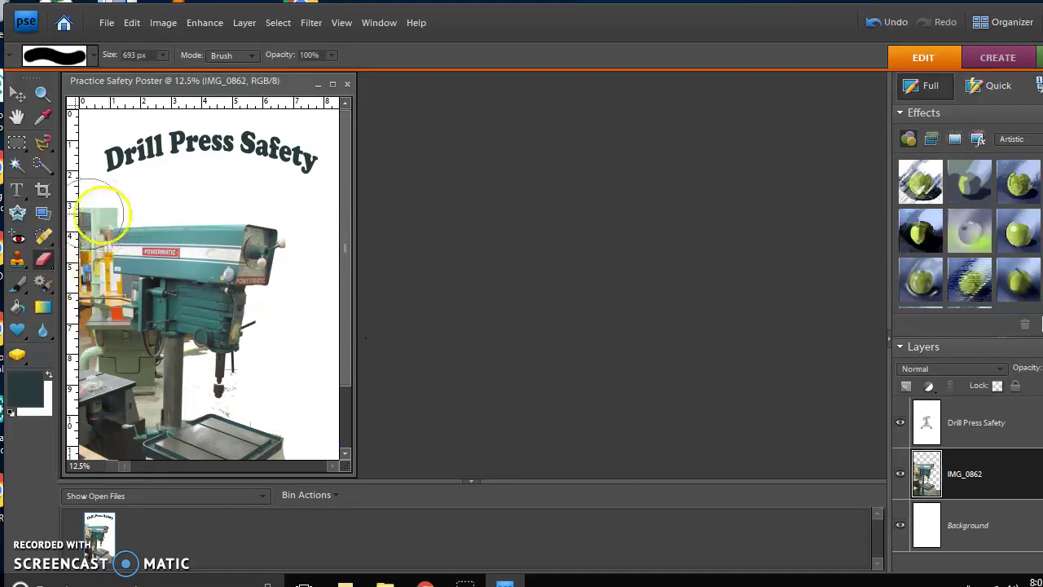
# Erase a strip along the upper edge of the photo's leftover background beside the drill press head with a 73 px Eraser.
pyautogui.click(163, 55)
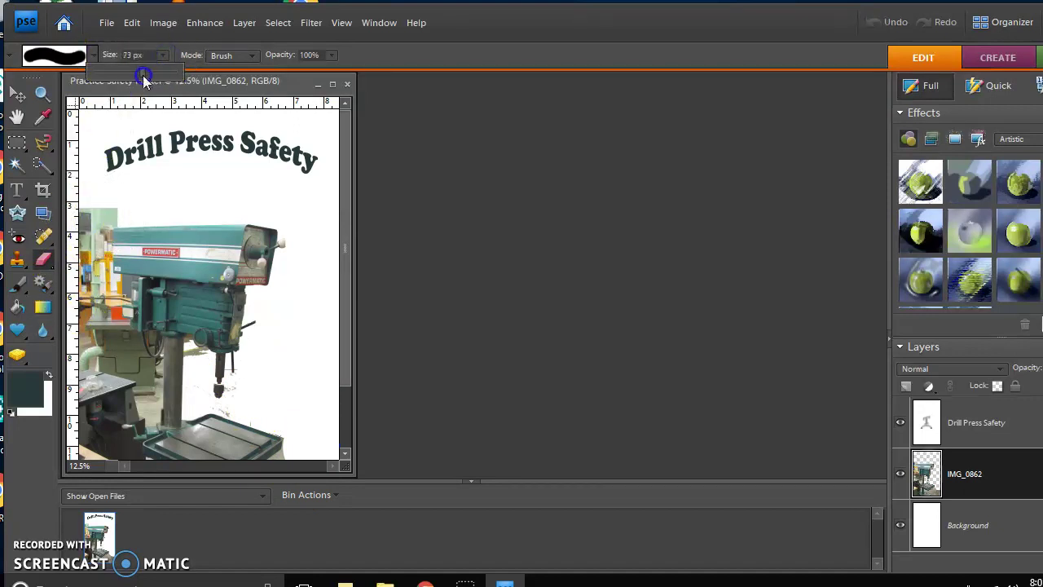
pyautogui.moveTo(115, 205); pyautogui.dragTo(73, 209)
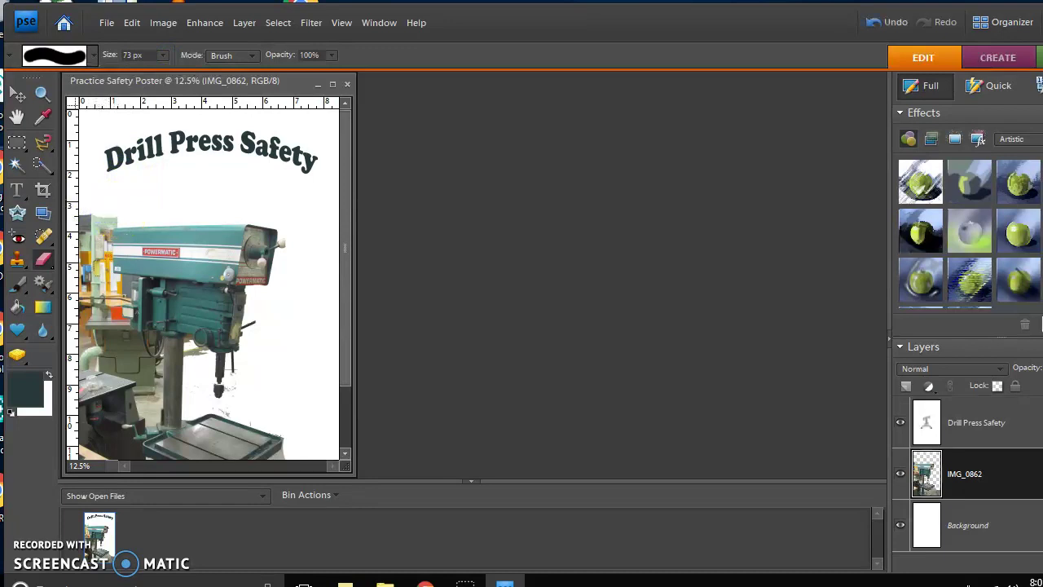
pyautogui.scroll(-3, 314, 387)
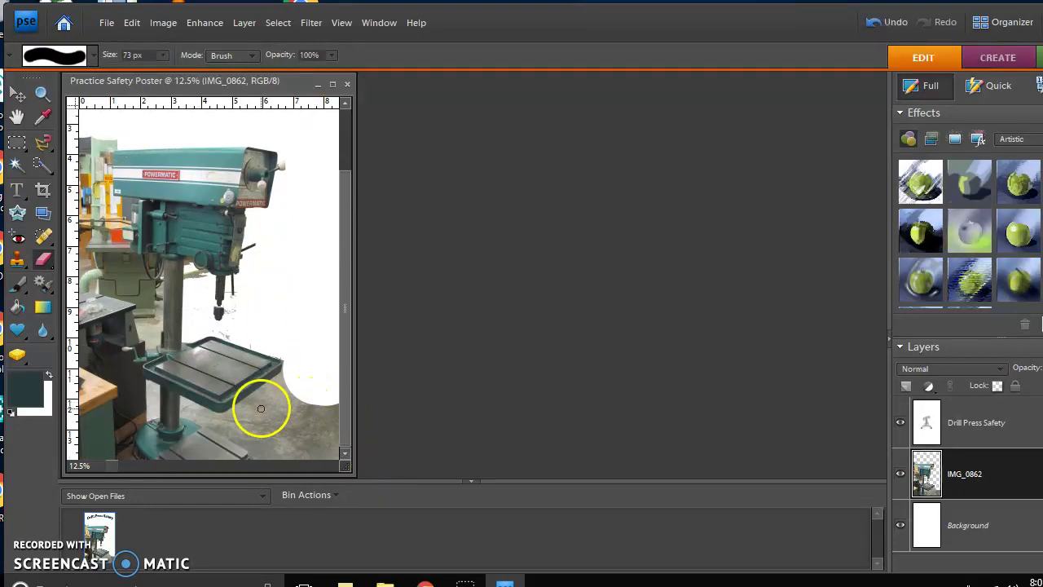
pyautogui.click(17, 164)
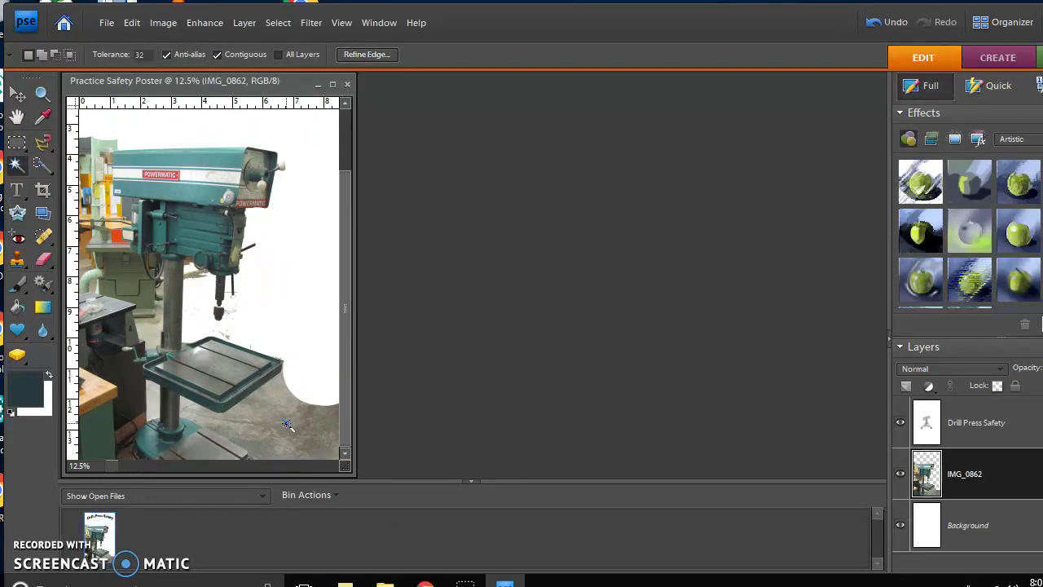
pyautogui.scroll(3, 339, 261)
pyautogui.scroll(-2, 189, 196)
pyautogui.scroll(2, 187, 226)
pyautogui.scroll(-2, 160, 208)
pyautogui.scroll(2, 162, 229)
# Add a text box under the arched heading reading "Support wood firmly." in 36 pt Cooper Black.
pyautogui.click(17, 189)
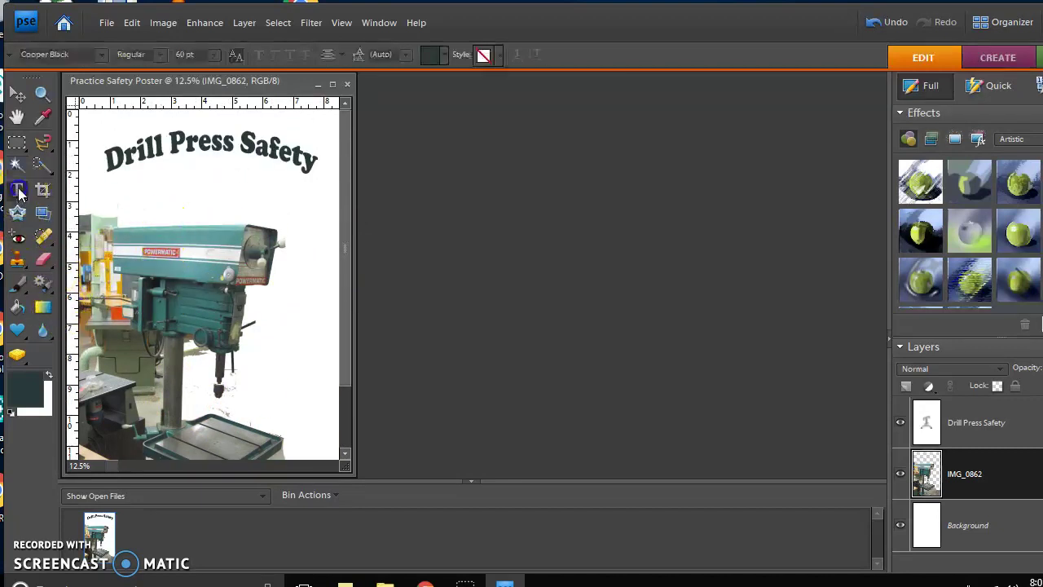
pyautogui.moveTo(142, 175); pyautogui.dragTo(315, 220)
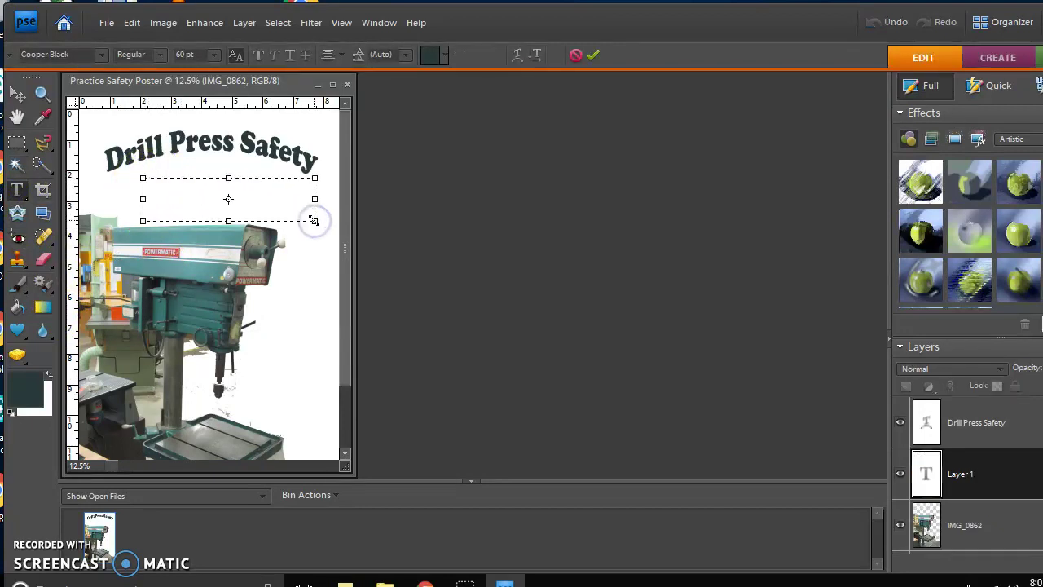
pyautogui.click(213, 54)
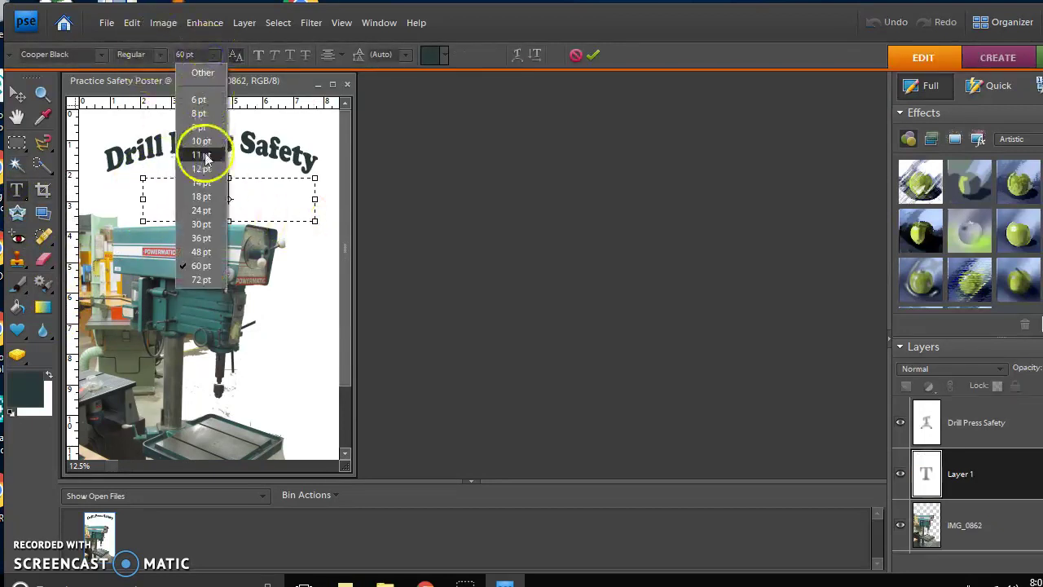
pyautogui.click(202, 195)
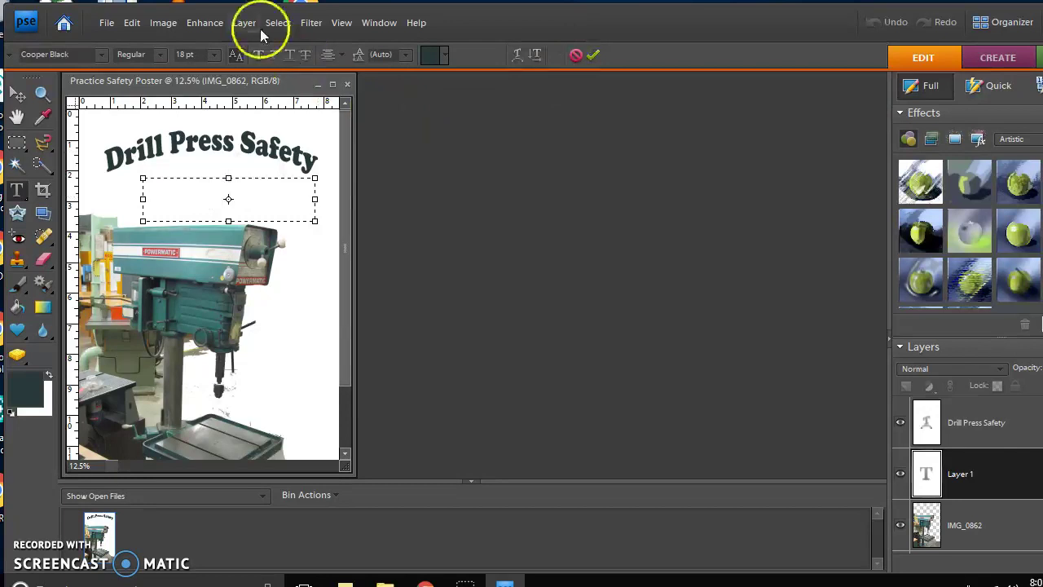
pyautogui.click(215, 55)
pyautogui.click(199, 240)
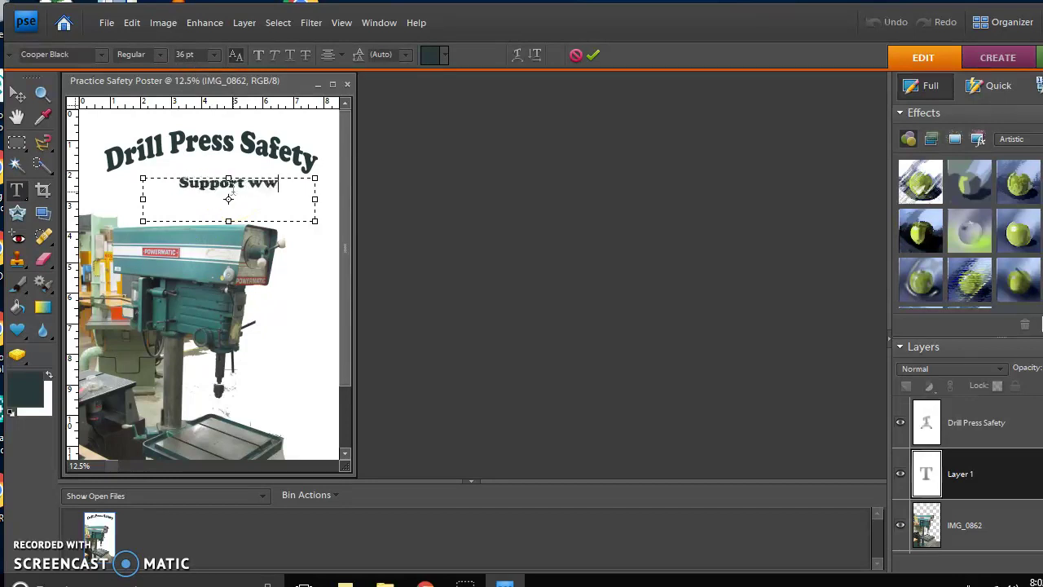
pyautogui.write('d firmly.')
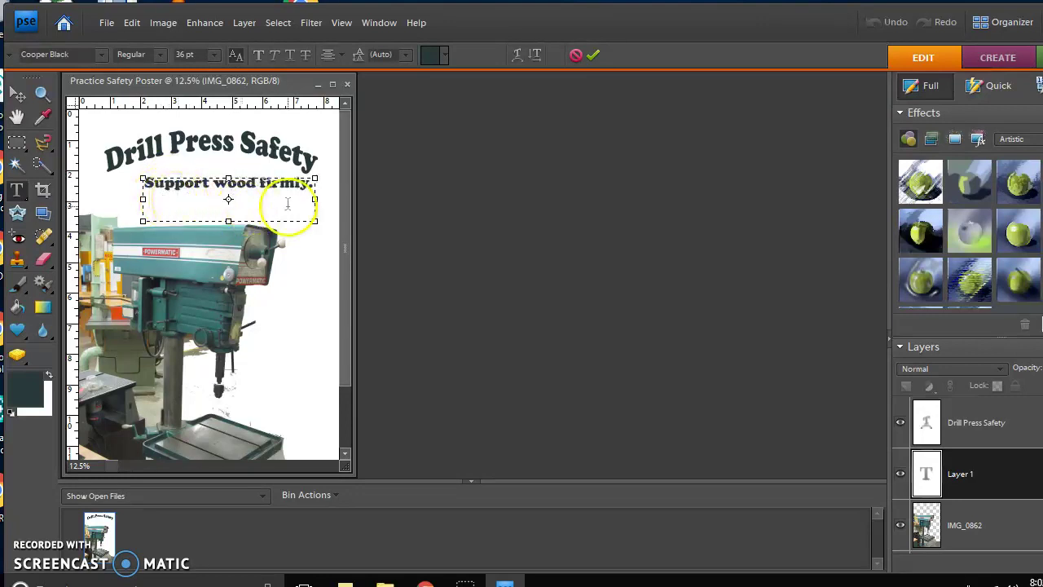
pyautogui.click(295, 242)
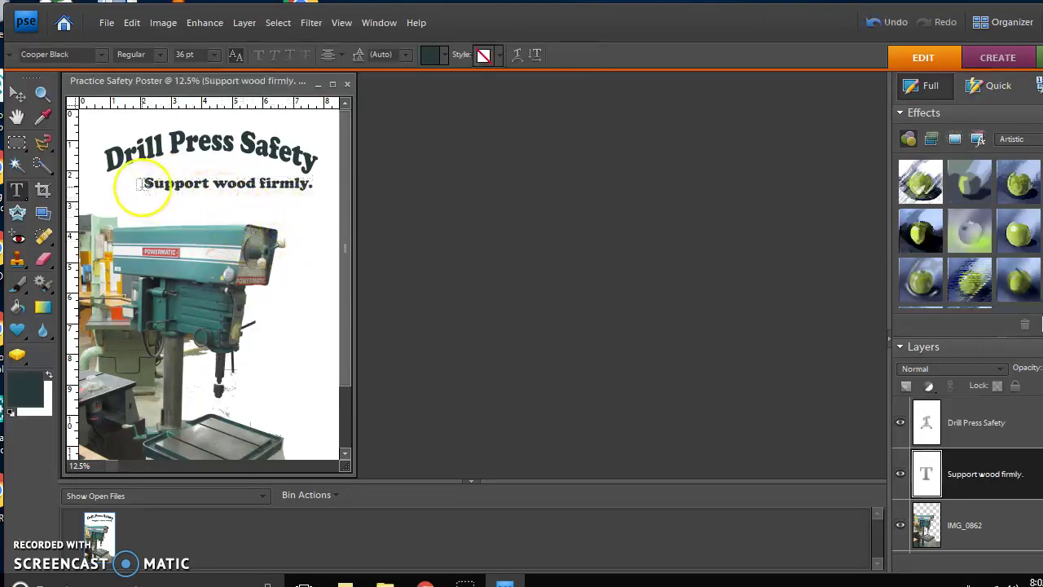
# Zoom the poster out to 8.33% and enlarge its document window so the whole page fits.
pyautogui.scroll(-3, 147, 240)
pyautogui.scroll(3, 148, 242)
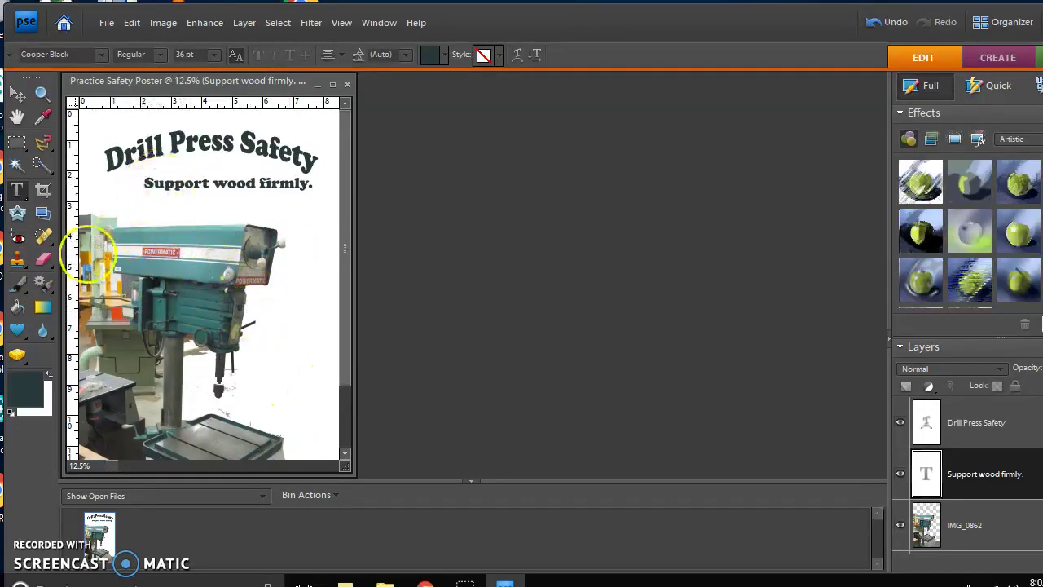
pyautogui.moveTo(349, 472); pyautogui.dragTo(622, 479)
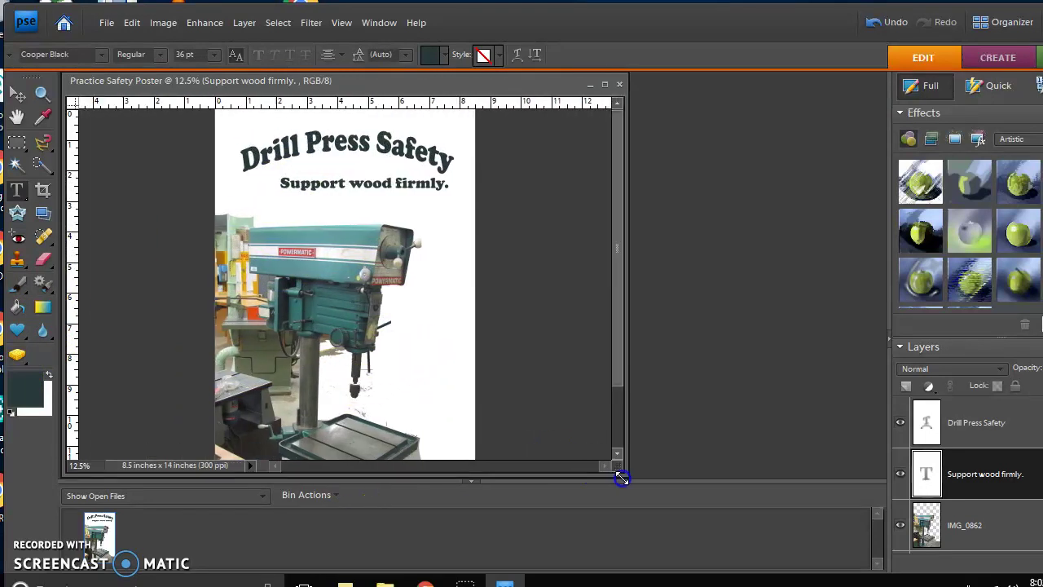
pyautogui.click(342, 23)
pyautogui.click(380, 85)
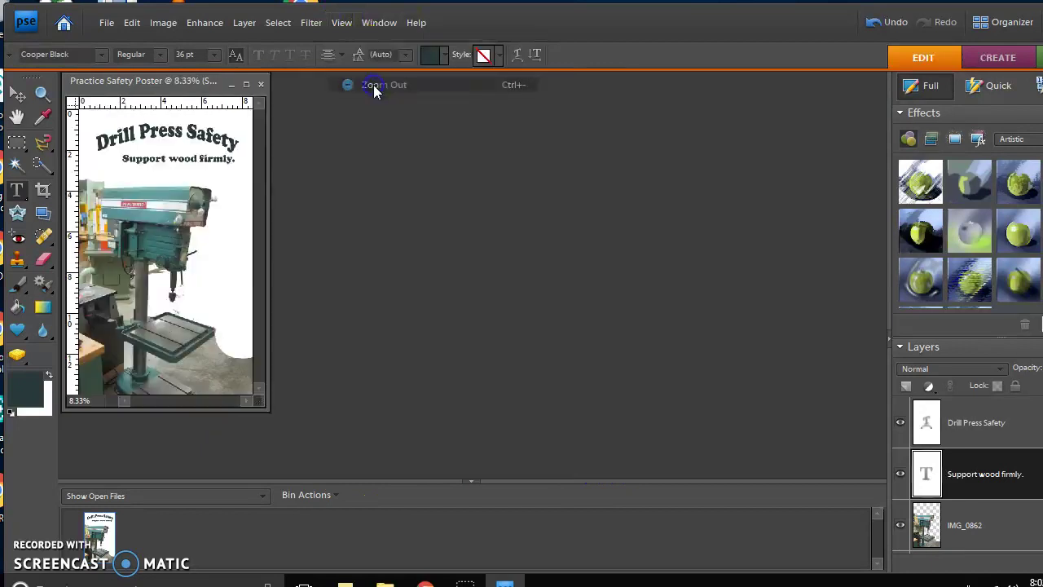
pyautogui.moveTo(261, 405); pyautogui.dragTo(642, 478)
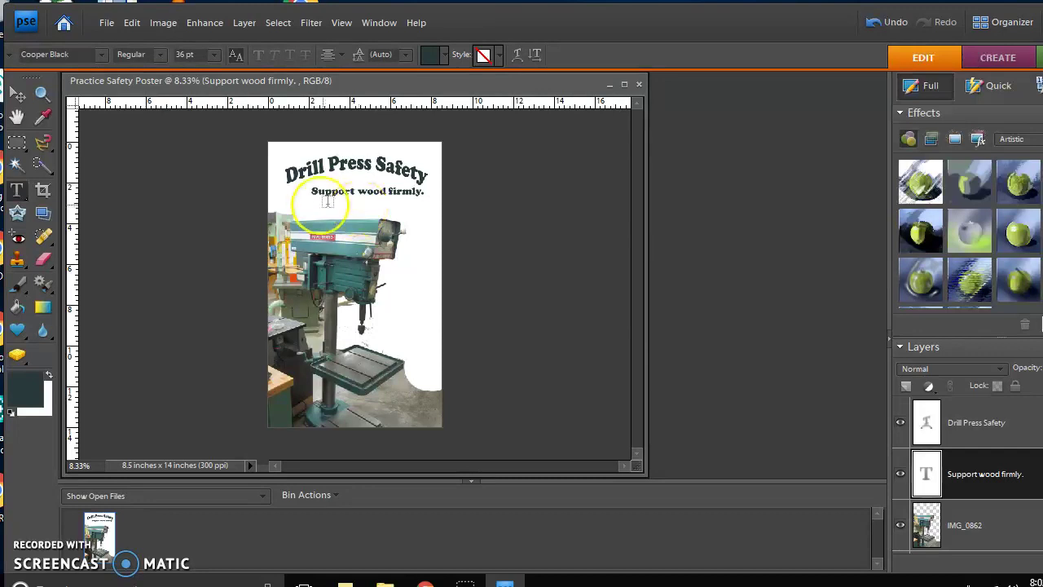
pyautogui.moveTo(320, 205); pyautogui.dragTo(404, 251)
pyautogui.click(338, 227)
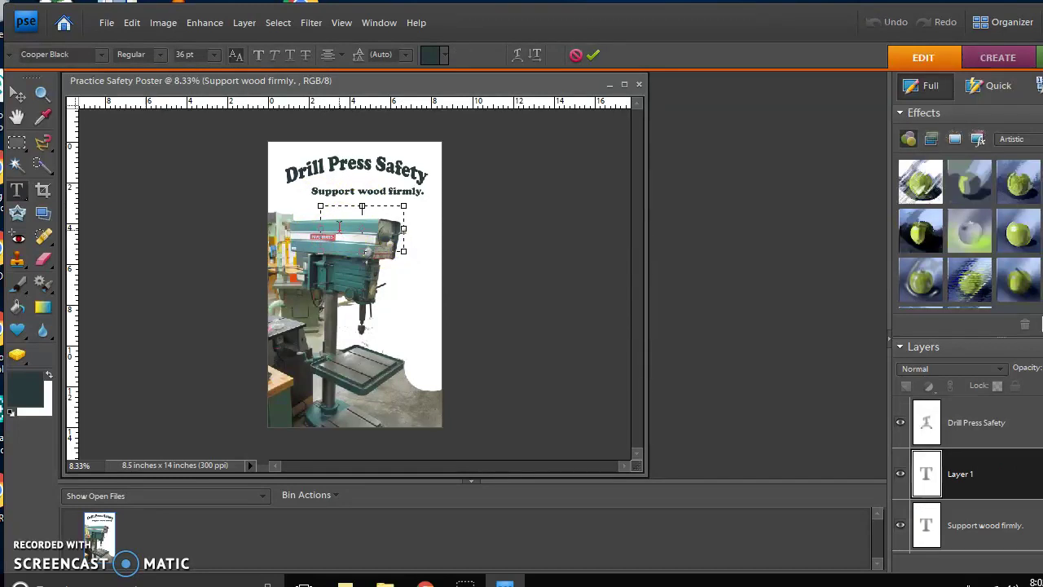
pyautogui.press('Escape')
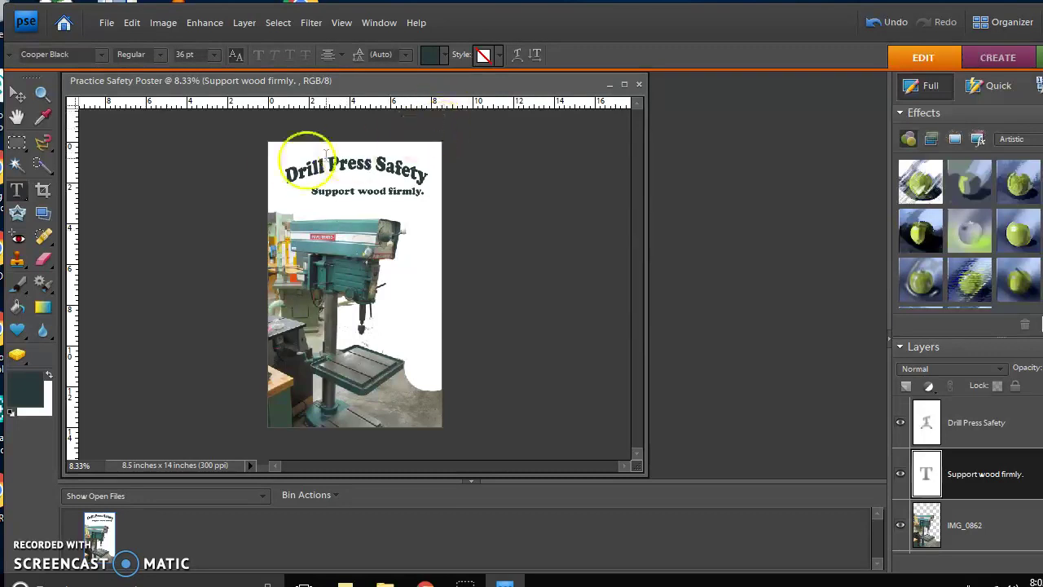
# Move the "Support wood firmly." text over the drill press head and place the IMG_0862 layer above the text layer.
pyautogui.click(16, 94)
pyautogui.moveTo(357, 194); pyautogui.dragTo(357, 229)
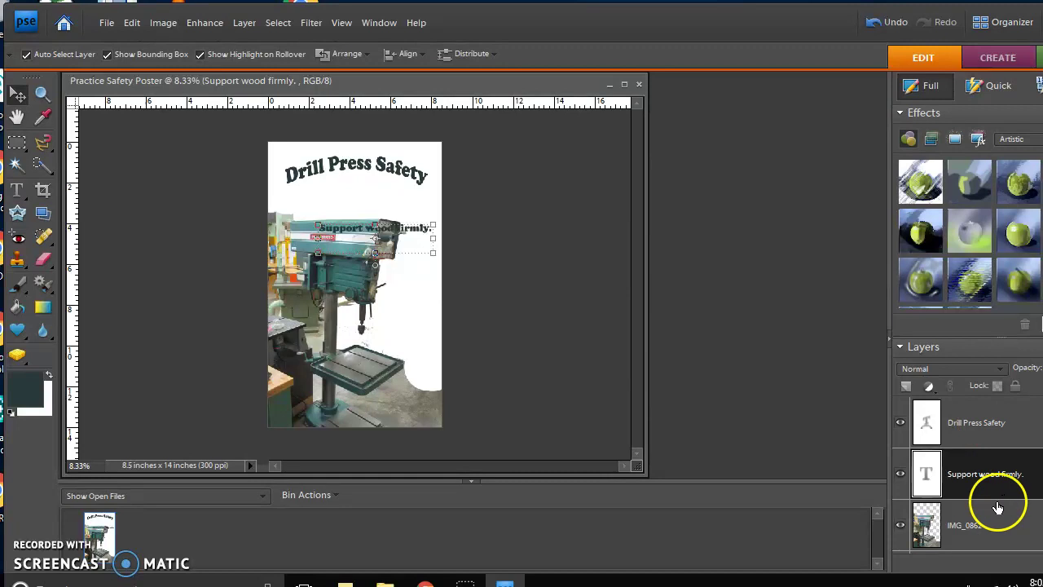
pyautogui.moveTo(966, 544); pyautogui.dragTo(968, 460)
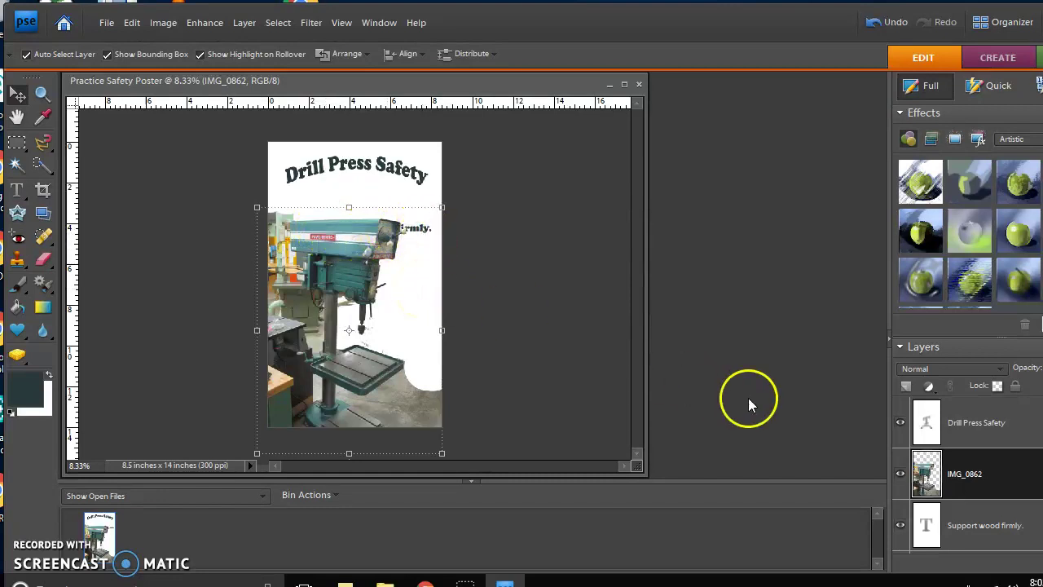
# Return the "Support wood firmly." layer above IMG_0862 and move the text back beneath the arched heading.
pyautogui.moveTo(972, 528); pyautogui.dragTo(975, 462)
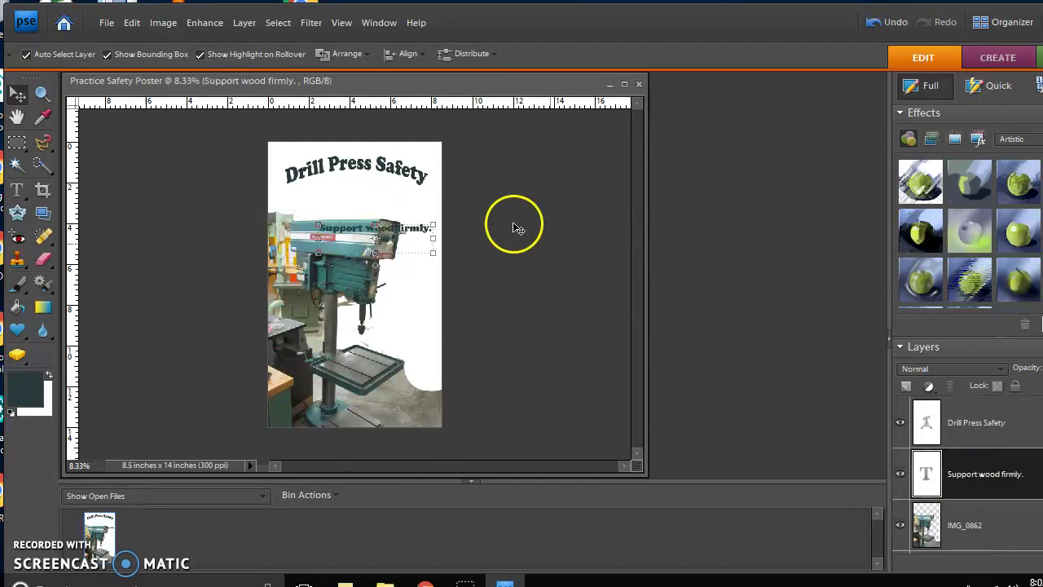
pyautogui.moveTo(419, 233); pyautogui.dragTo(409, 202)
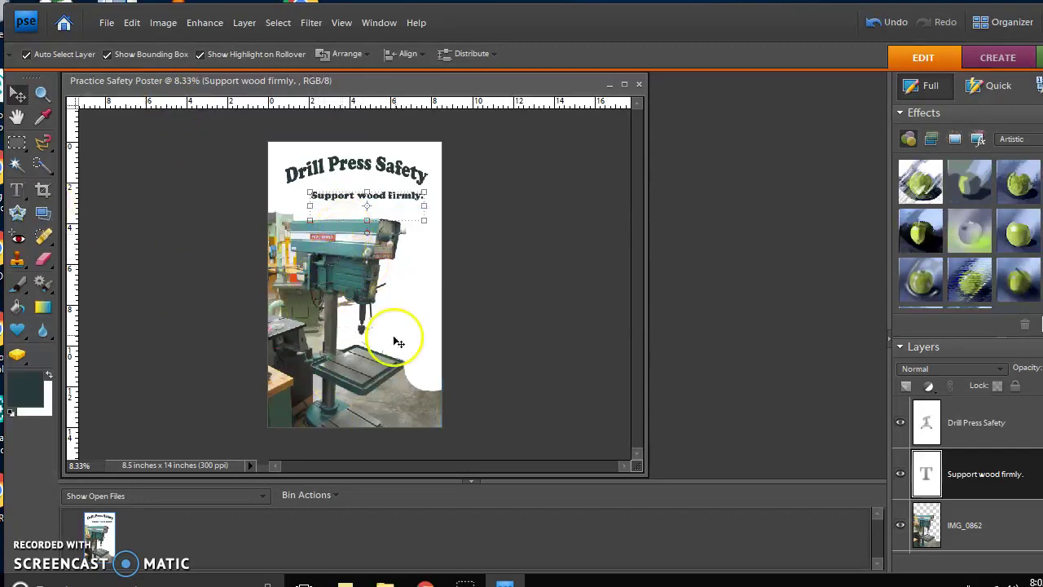
# Apply a Levels adjustment to the IMG_0862 photo with input black point 24 and white point 231.
pyautogui.click(320, 281)
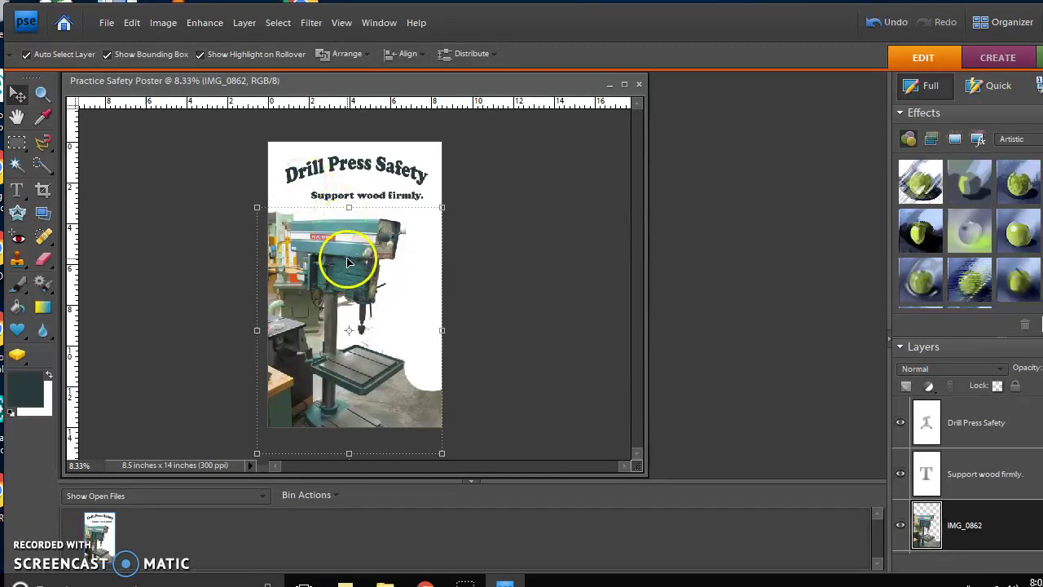
pyautogui.click(204, 23)
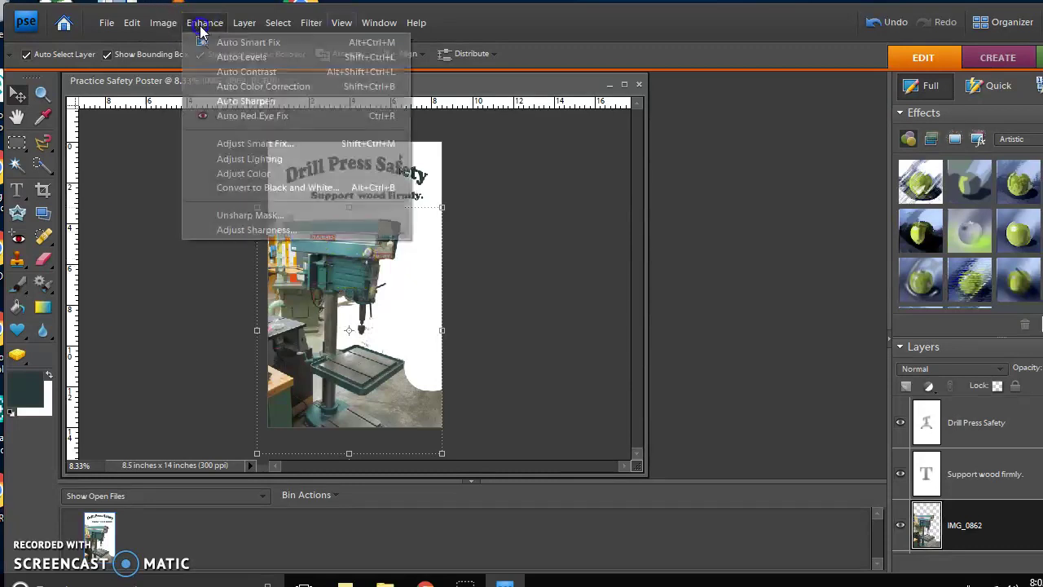
pyautogui.moveTo(245, 158)
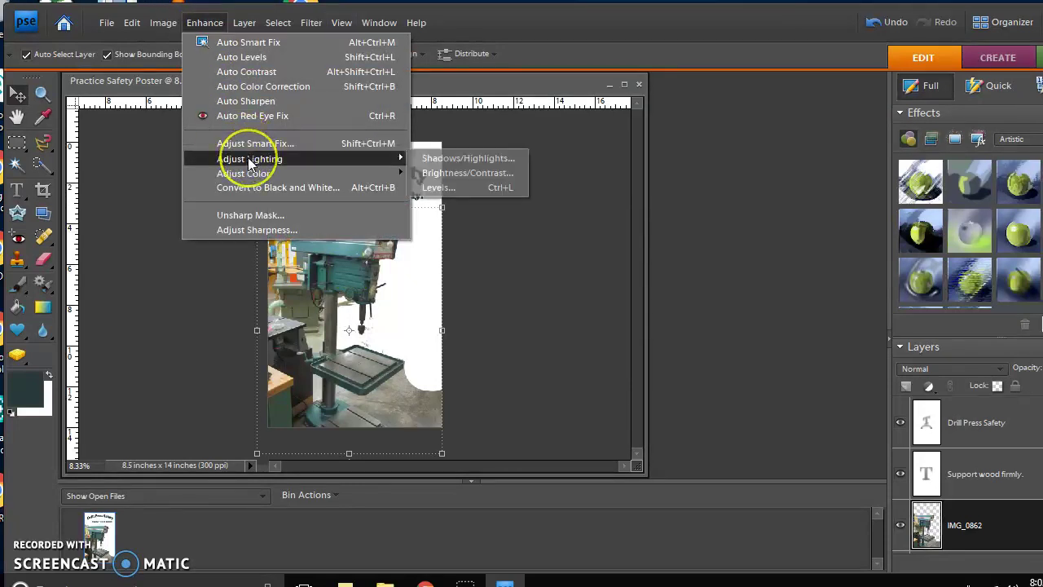
pyautogui.click(448, 187)
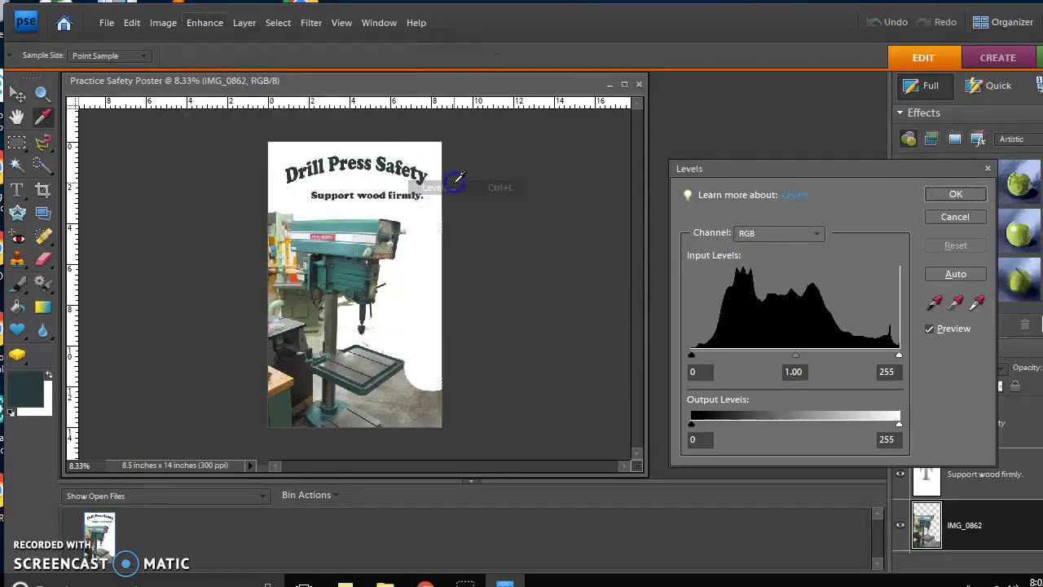
pyautogui.moveTo(899, 357)
pyautogui.mouseDown()
pyautogui.moveTo(840, 355)
pyautogui.moveTo(915, 363)
pyautogui.moveTo(879, 356)
pyautogui.mouseUp()
pyautogui.moveTo(692, 355); pyautogui.dragTo(711, 367)
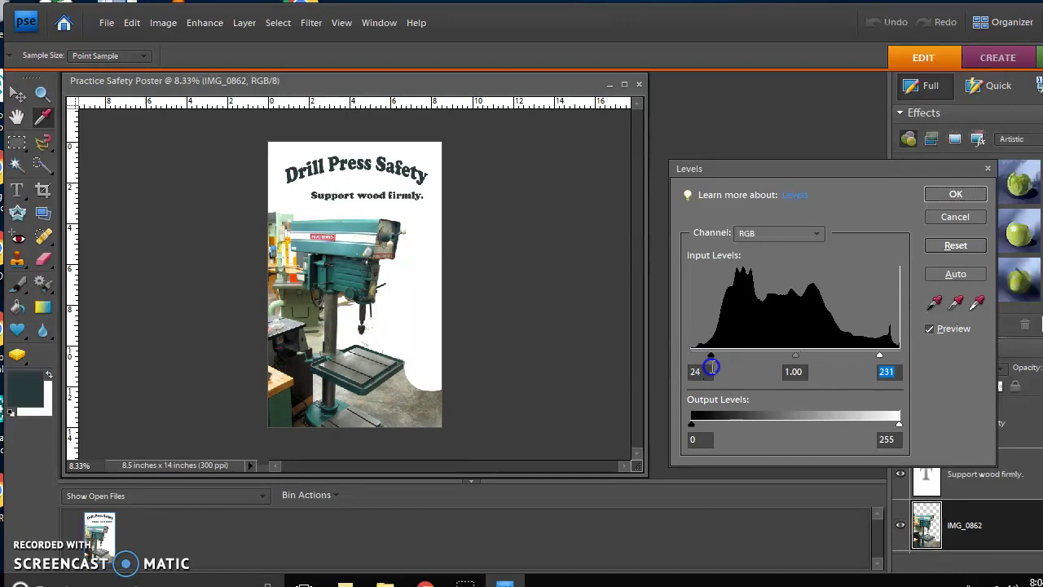
pyautogui.click(953, 198)
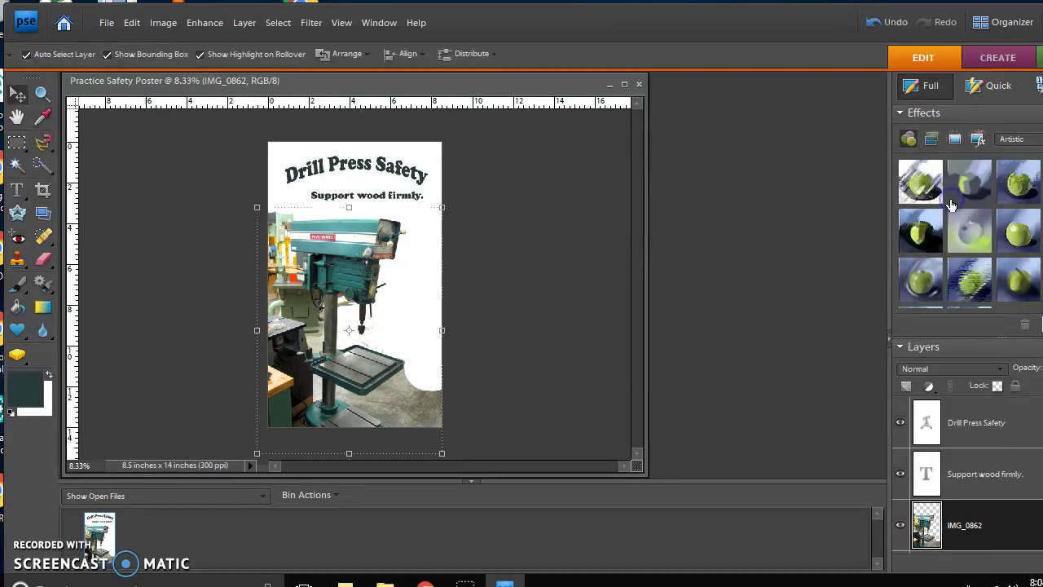
# Undo the Levels adjustment on the drill press photo.
pyautogui.click(205, 25)
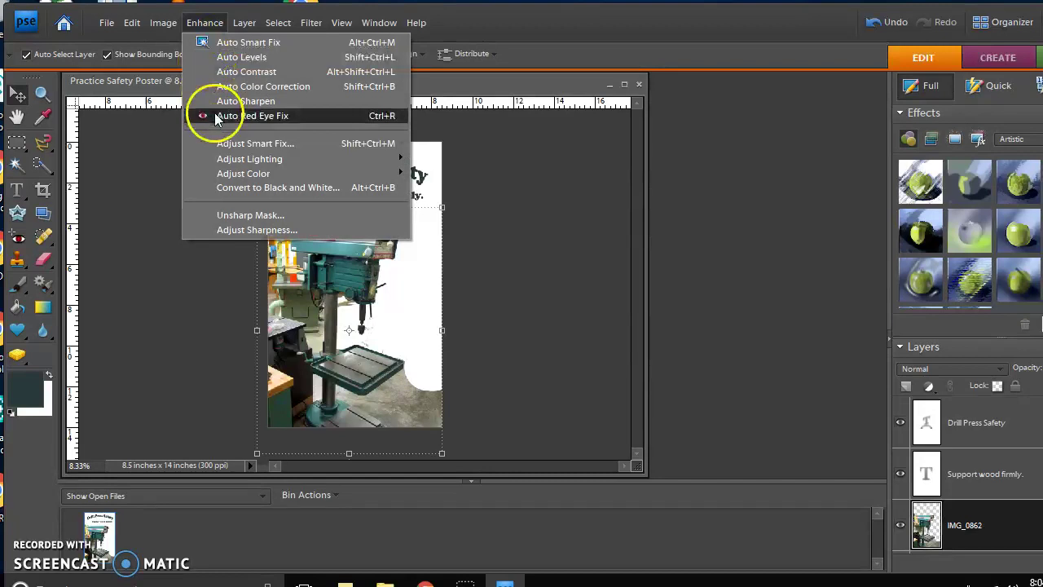
pyautogui.click(498, 212)
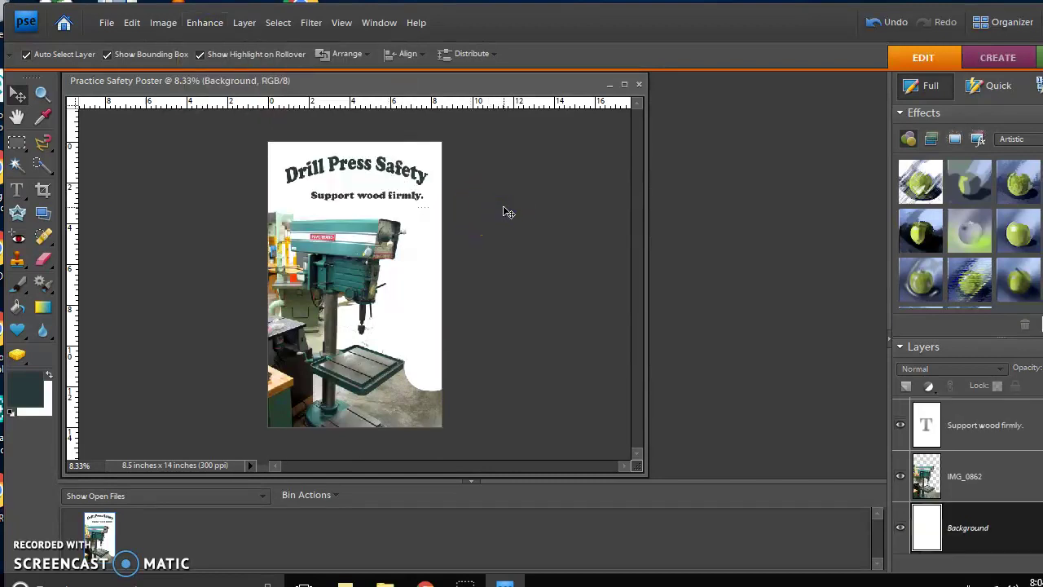
pyautogui.click(132, 22)
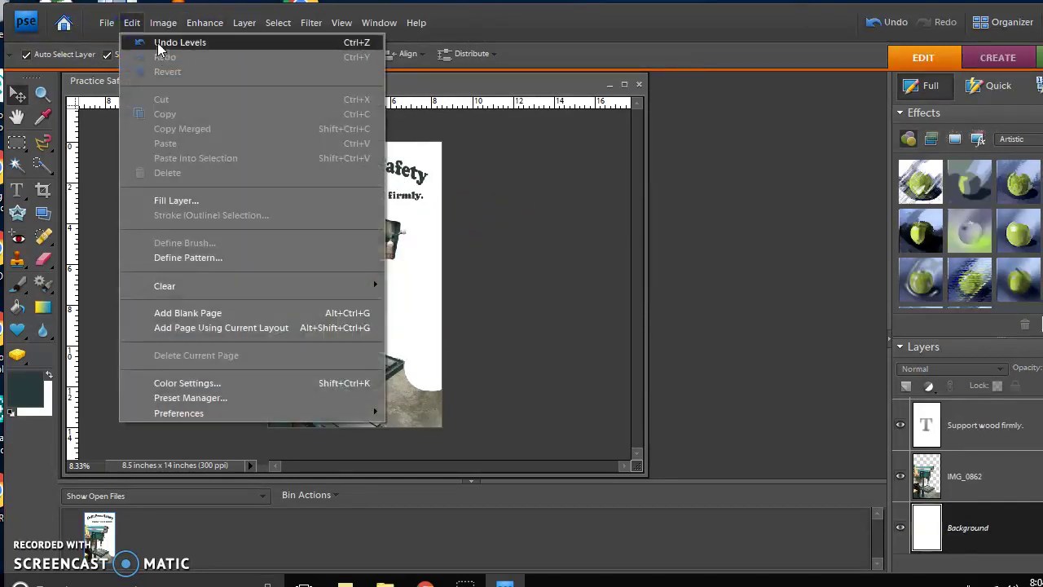
pyautogui.click(159, 43)
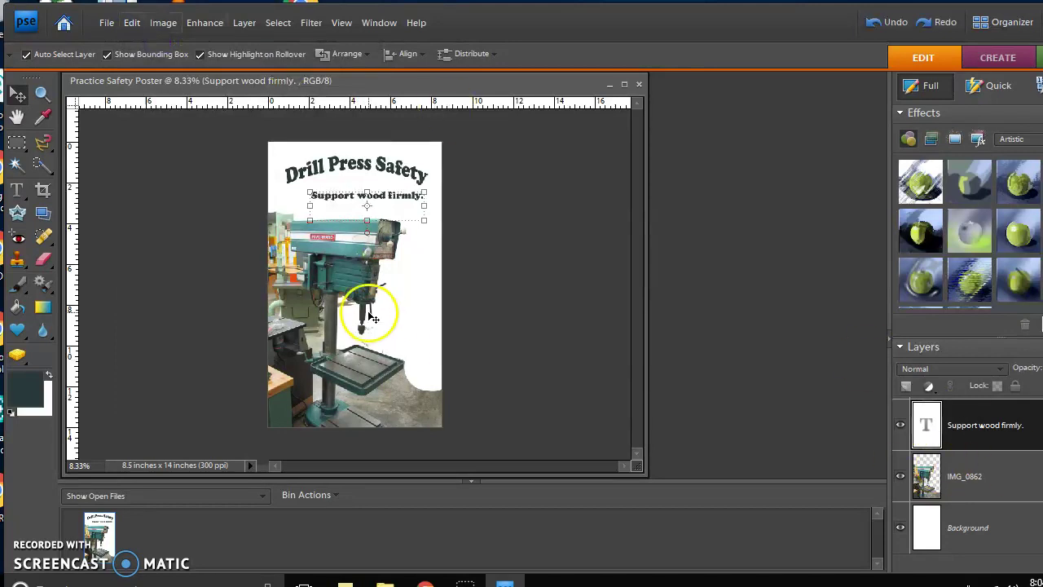
# Duplicate the IMG_0862 layer within the poster document and name the copy "Edited Layer".
pyautogui.click(978, 478)
pyautogui.rightClick(968, 479)
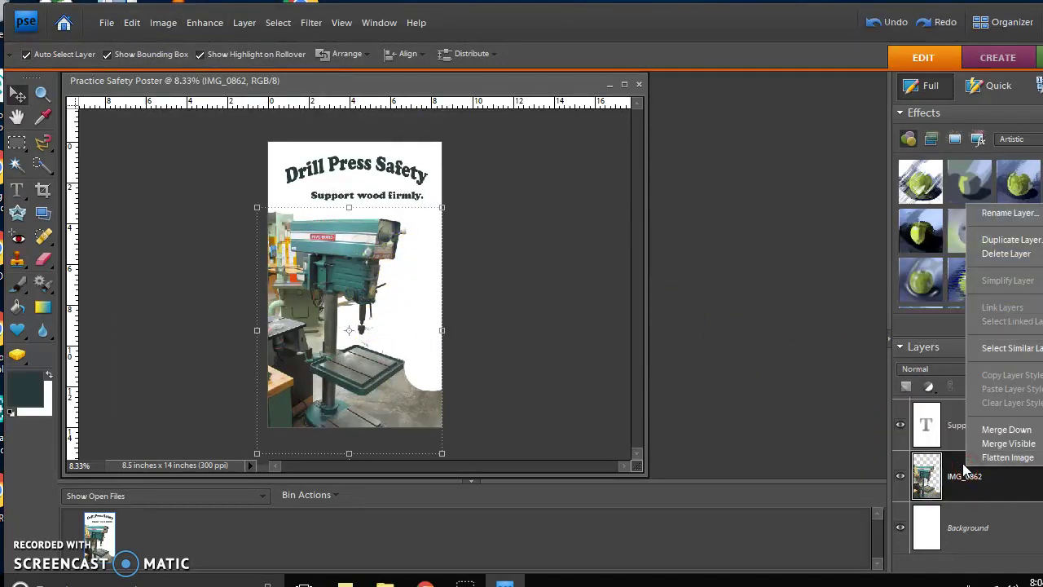
pyautogui.click(950, 479)
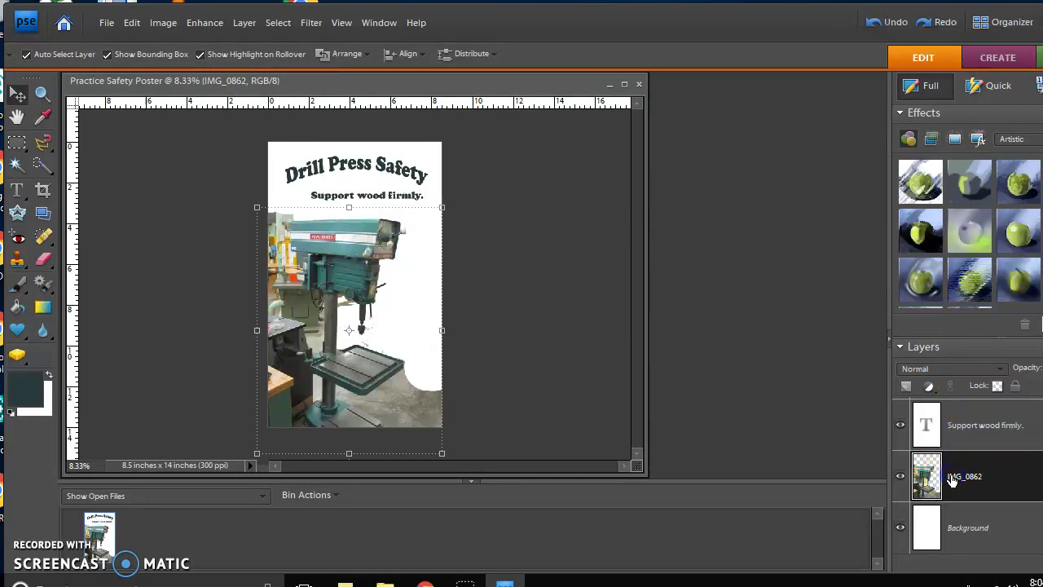
pyautogui.rightClick(952, 481)
pyautogui.click(980, 251)
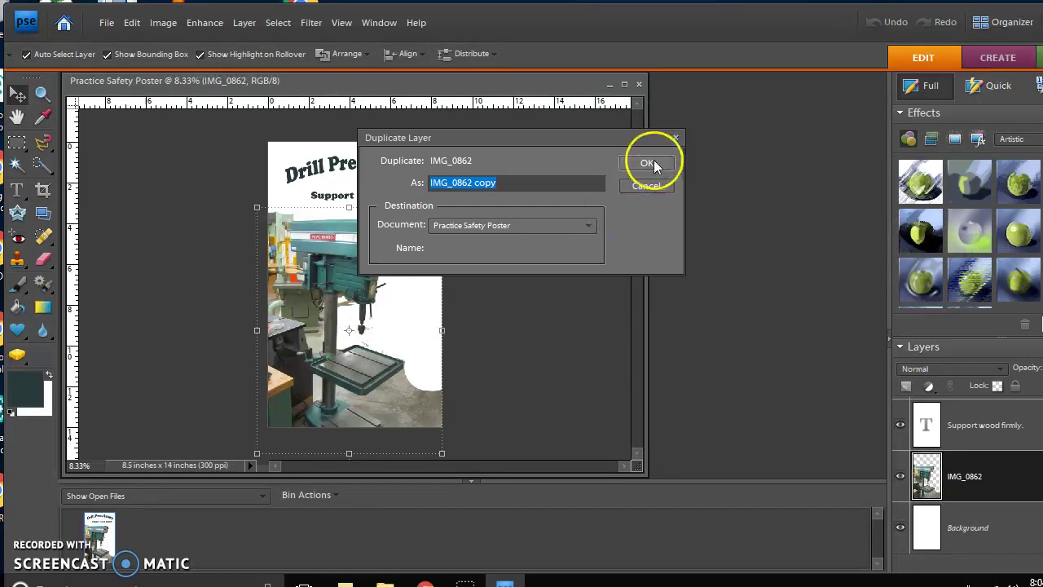
pyautogui.write('Ediyte')
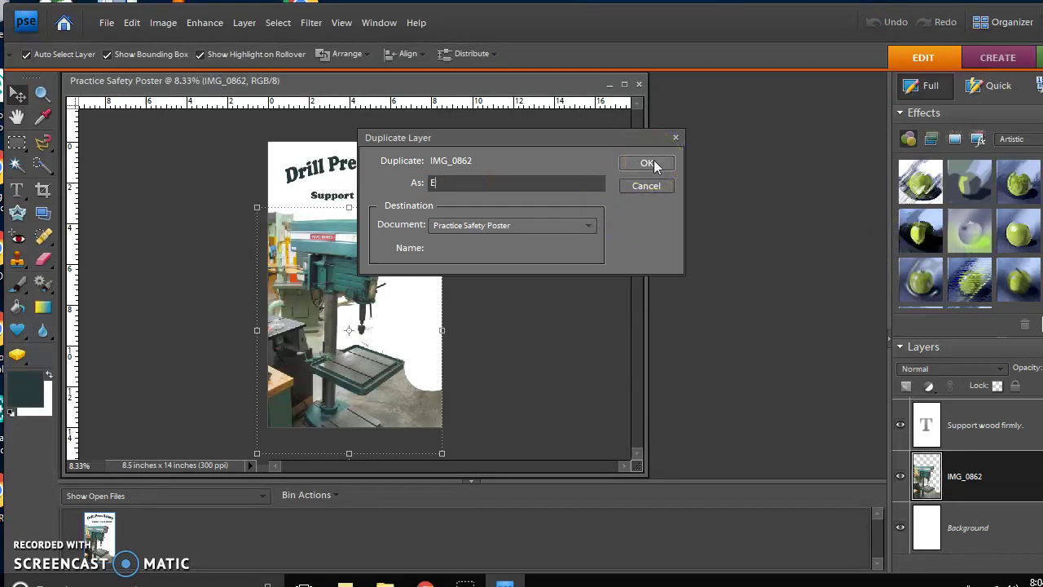
pyautogui.press('BackSpace')
pyautogui.write('ted Layer')
pyautogui.click(649, 163)
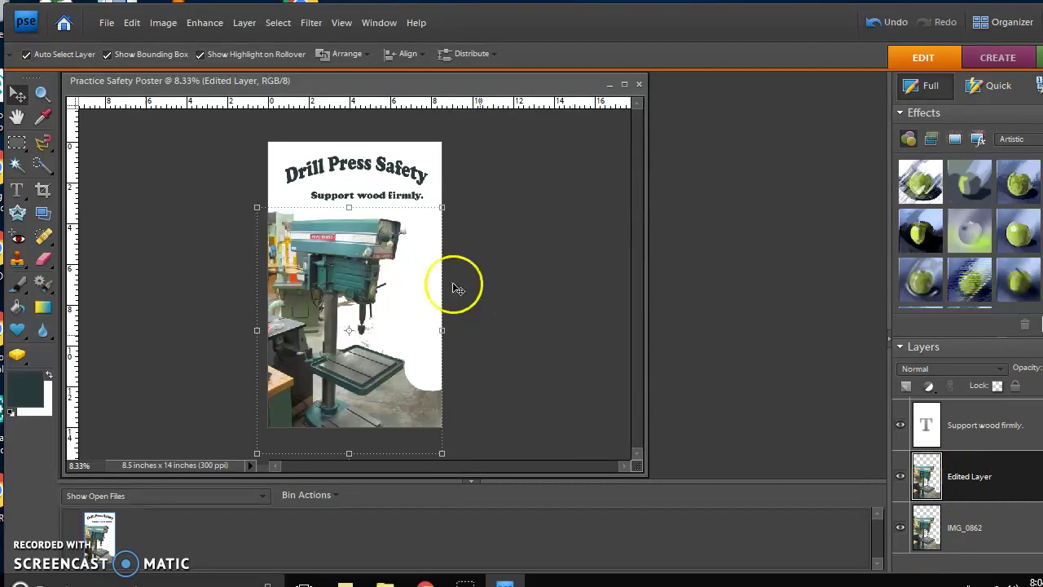
# Apply a Levels adjustment to Edited Layer, raising the input black point and lowering the input white point to strengthen the contrast.
pyautogui.click(214, 29)
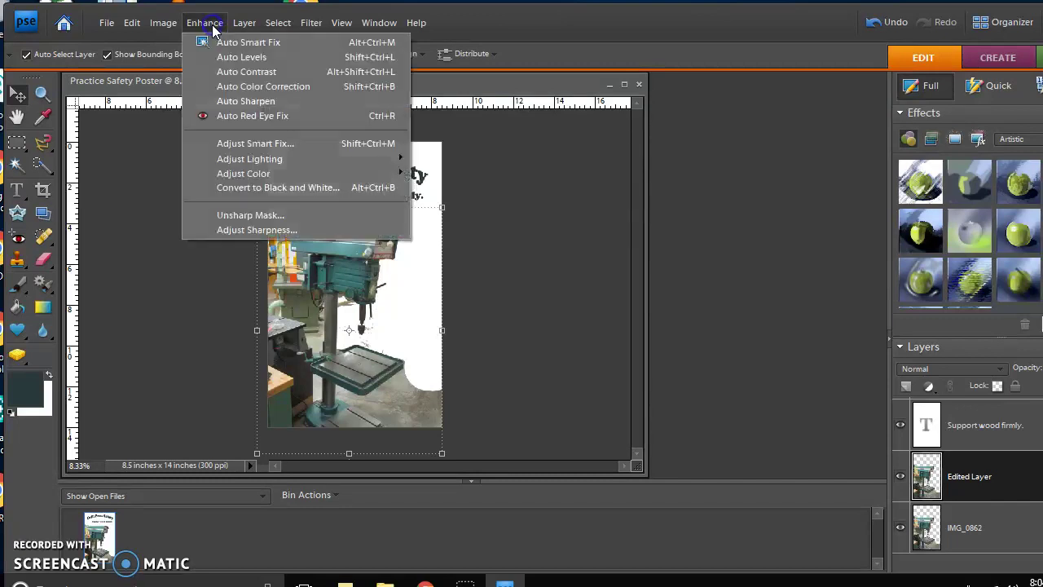
pyautogui.moveTo(398, 159)
pyautogui.click(471, 196)
pyautogui.moveTo(693, 355); pyautogui.dragTo(706, 362)
pyautogui.moveTo(899, 355)
pyautogui.mouseDown()
pyautogui.moveTo(880, 366)
pyautogui.moveTo(886, 352)
pyautogui.moveTo(887, 361)
pyautogui.mouseUp()
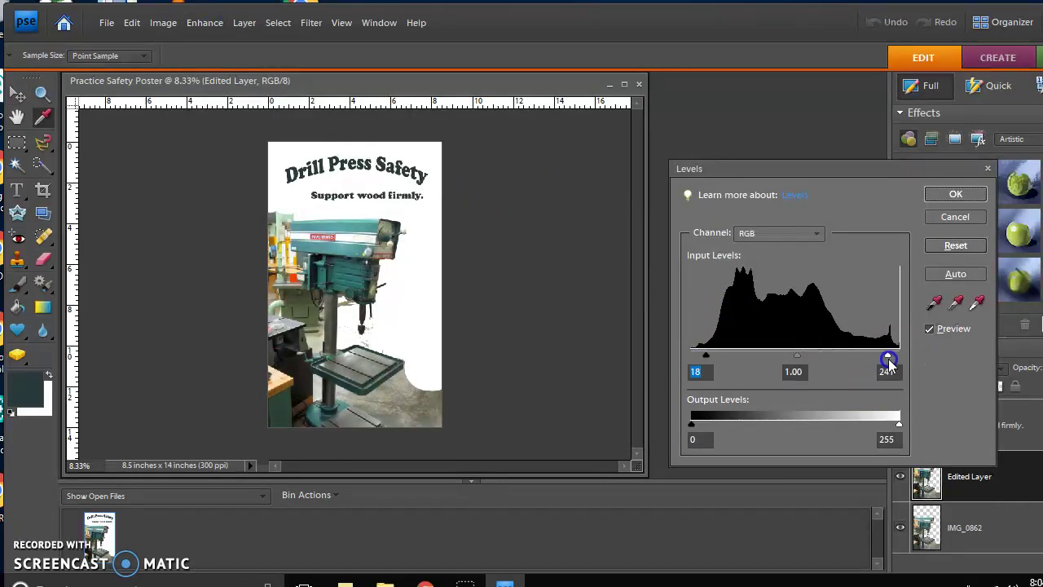
pyautogui.moveTo(706, 356); pyautogui.dragTo(717, 363)
pyautogui.click(947, 195)
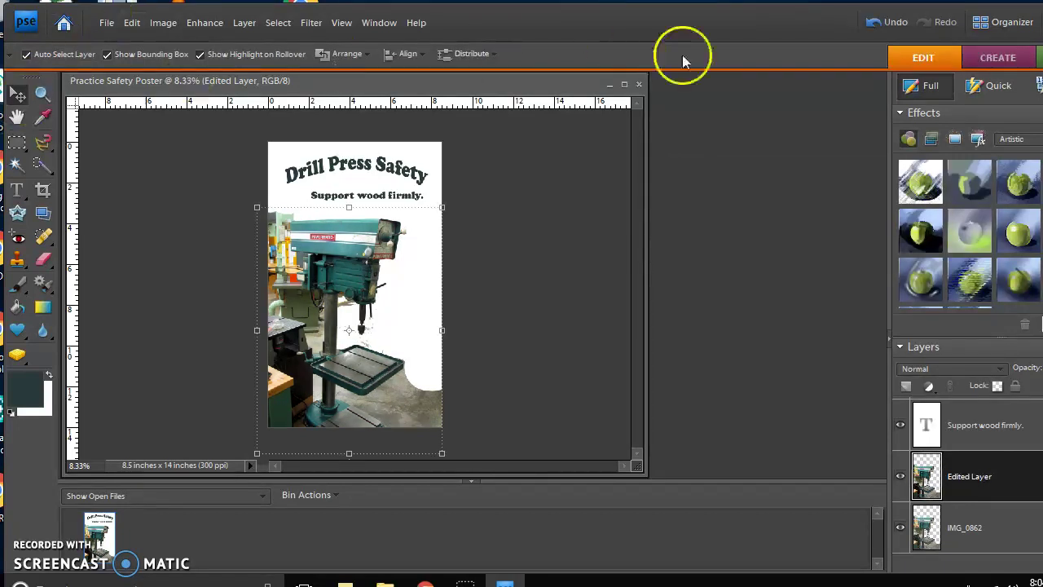
# Apply the Artistic Watercolor filter to Edited Layer with Brush Detail 9, Shadow Intensity 1 and Texture 1.
pyautogui.moveTo(798, 18); pyautogui.dragTo(720, 24)
pyautogui.click(942, 189)
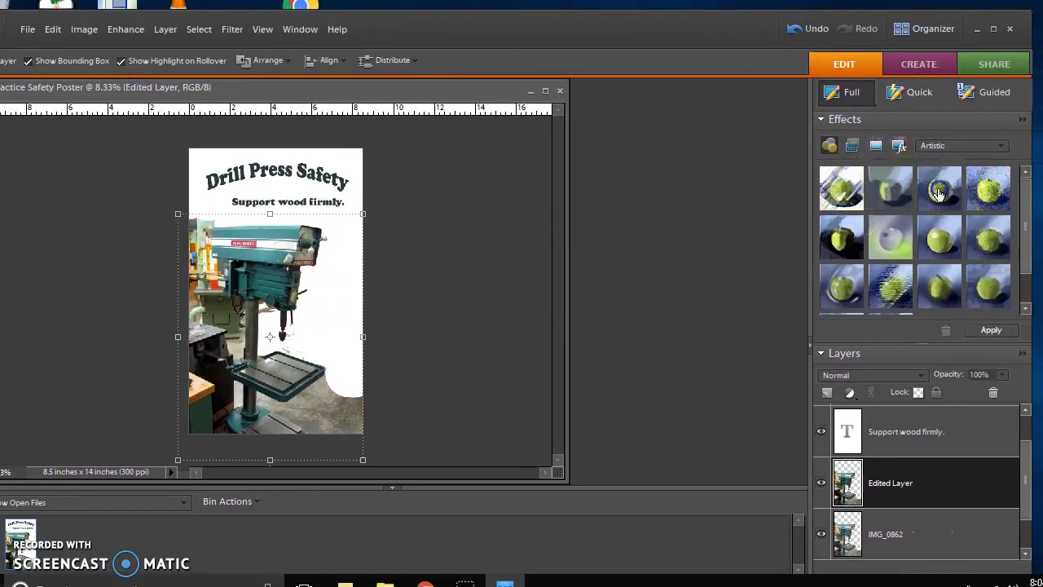
pyautogui.click(993, 330)
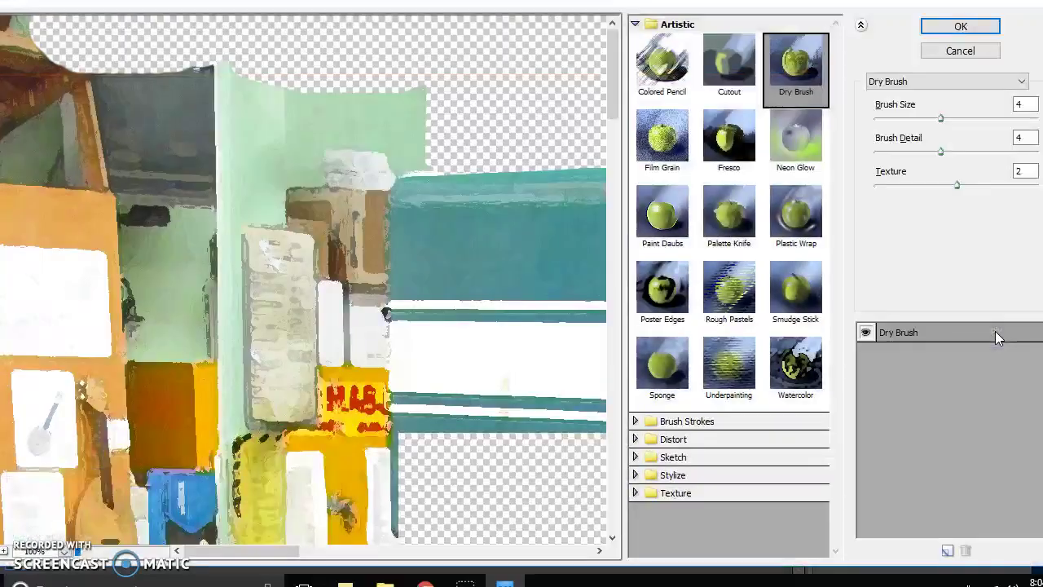
pyautogui.scroll(-3, 463, 282)
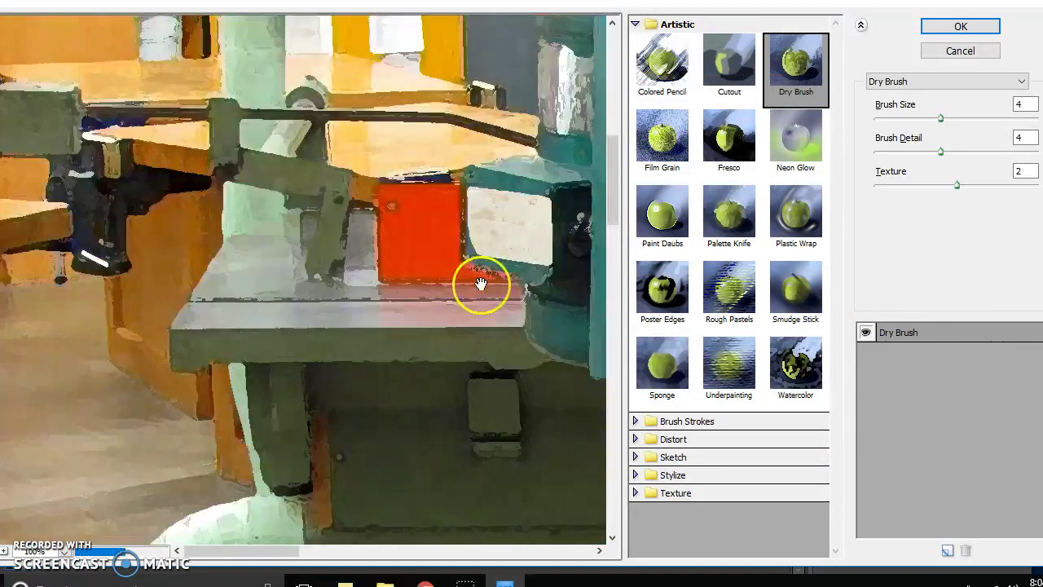
pyautogui.click(792, 371)
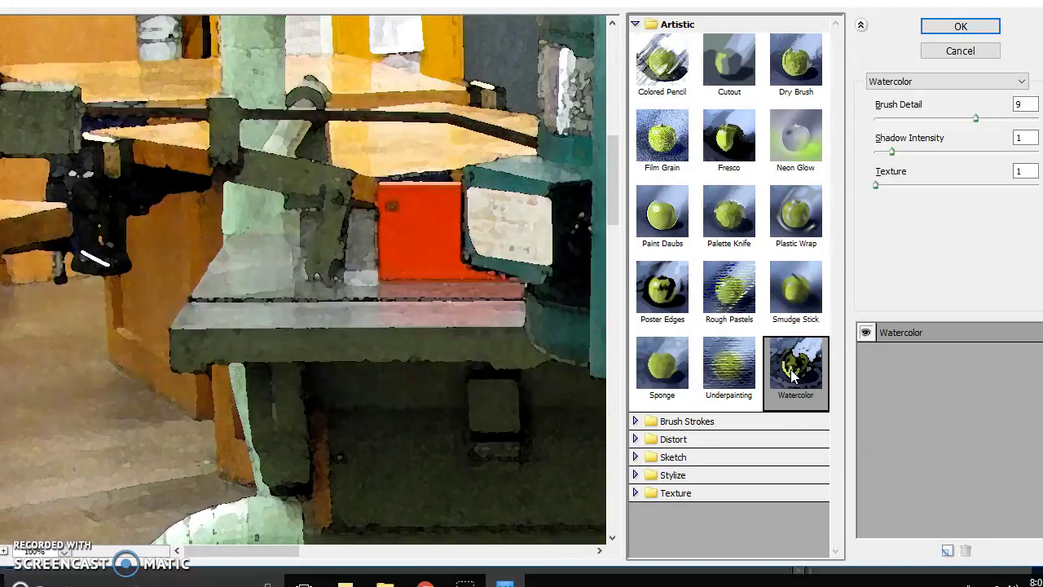
pyautogui.click(272, 167)
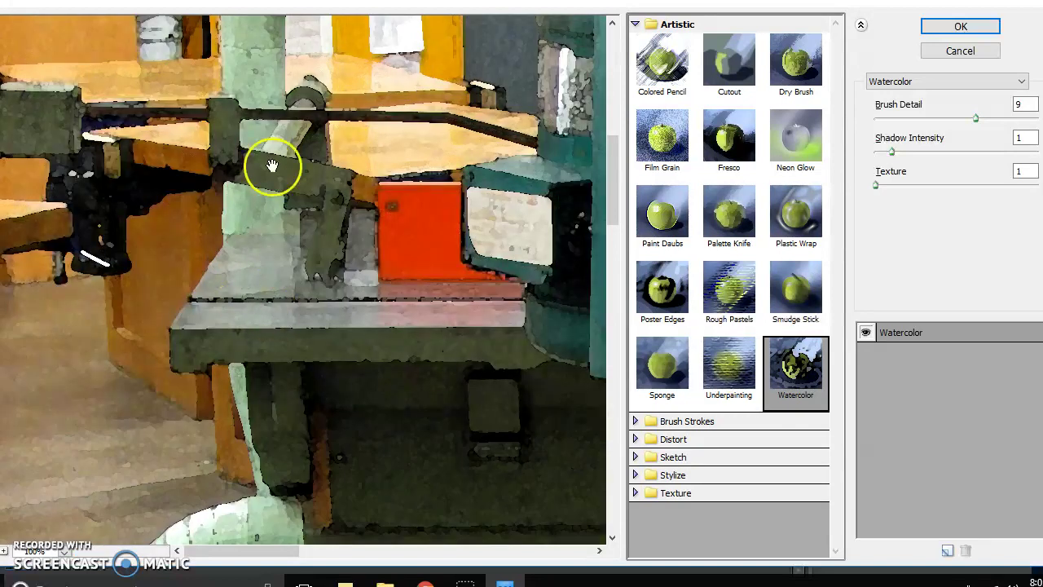
pyautogui.scroll(6, 301, 167)
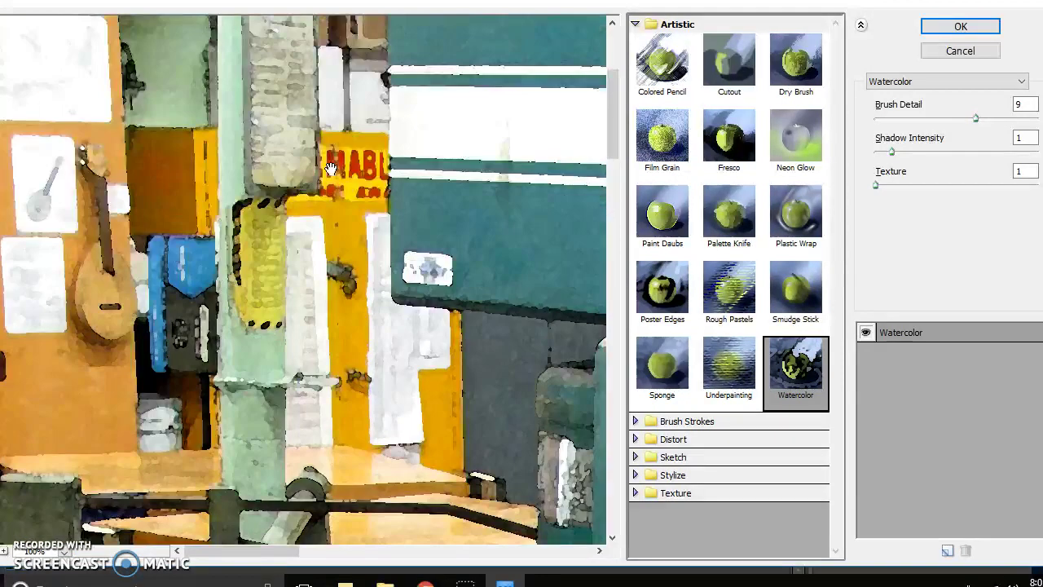
pyautogui.scroll(4, 330, 169)
pyautogui.click(950, 34)
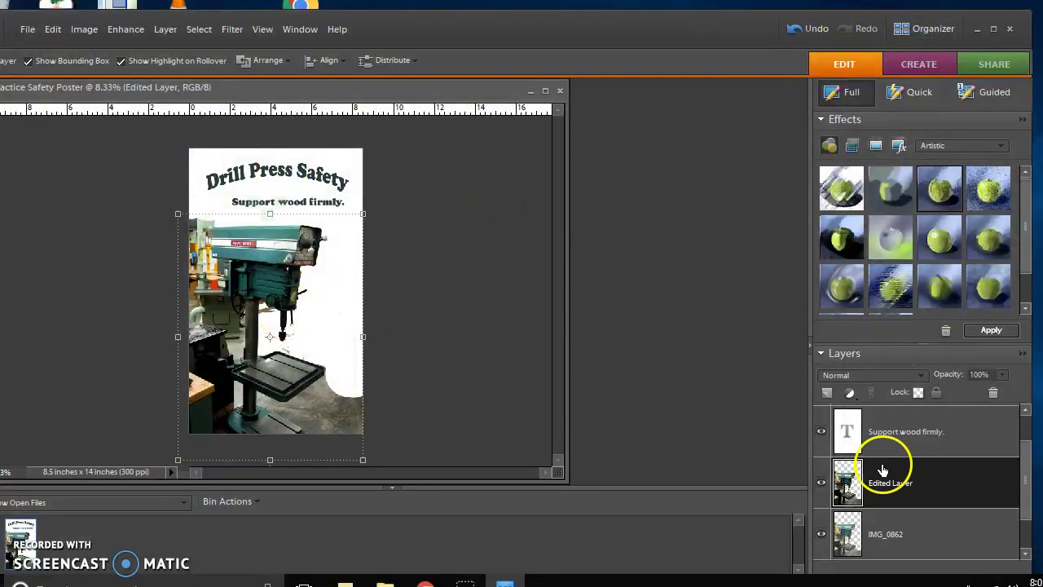
# Toggle the visibility of Edited Layer off and on to compare it with the original photo layer.
pyautogui.click(822, 488)
pyautogui.click(821, 487)
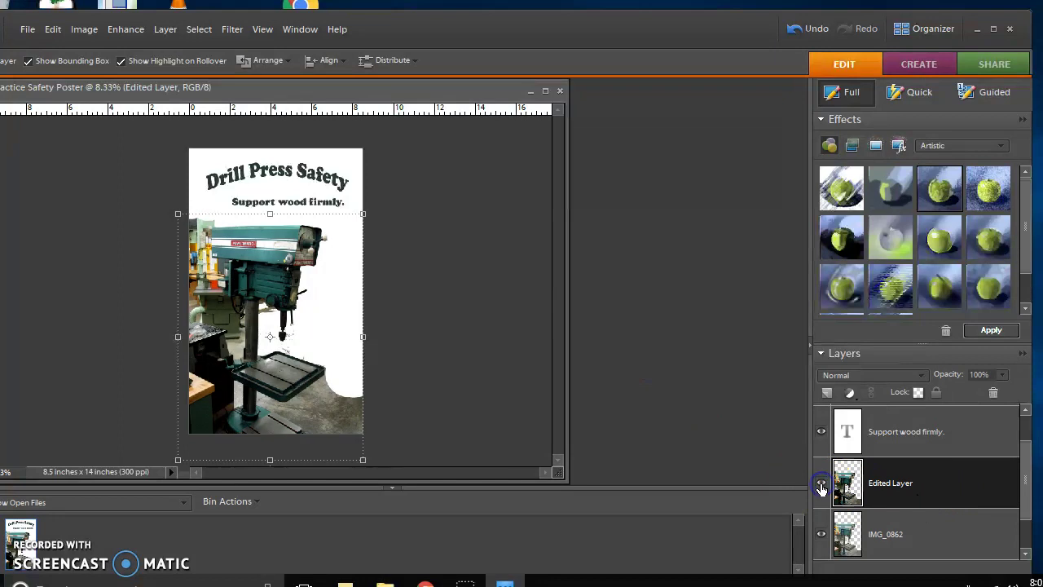
pyautogui.click(821, 488)
pyautogui.click(821, 487)
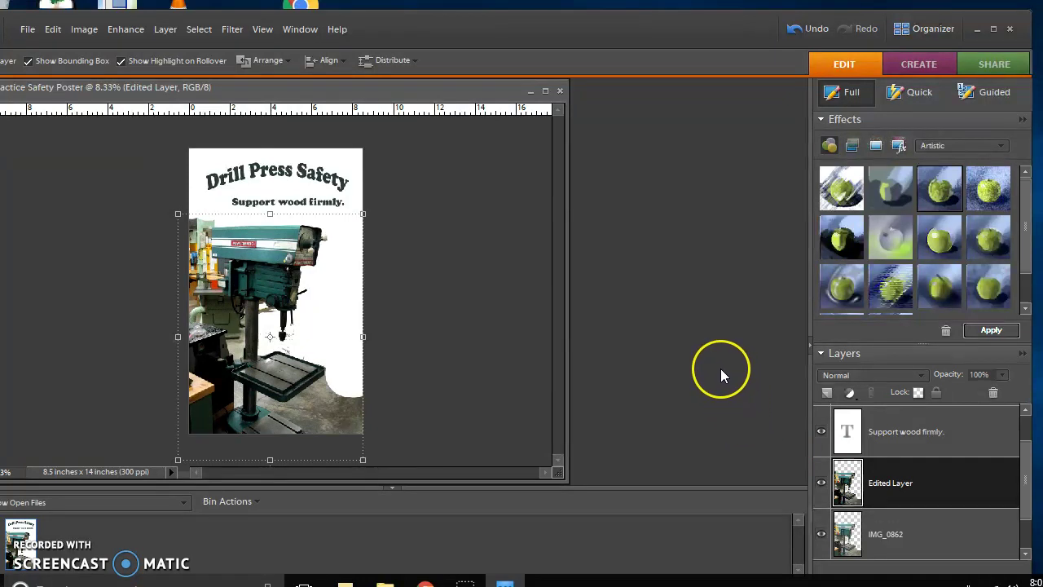
# Switch the selection from Edited Layer to the Background layer and widen the poster's document window.
pyautogui.click(420, 327)
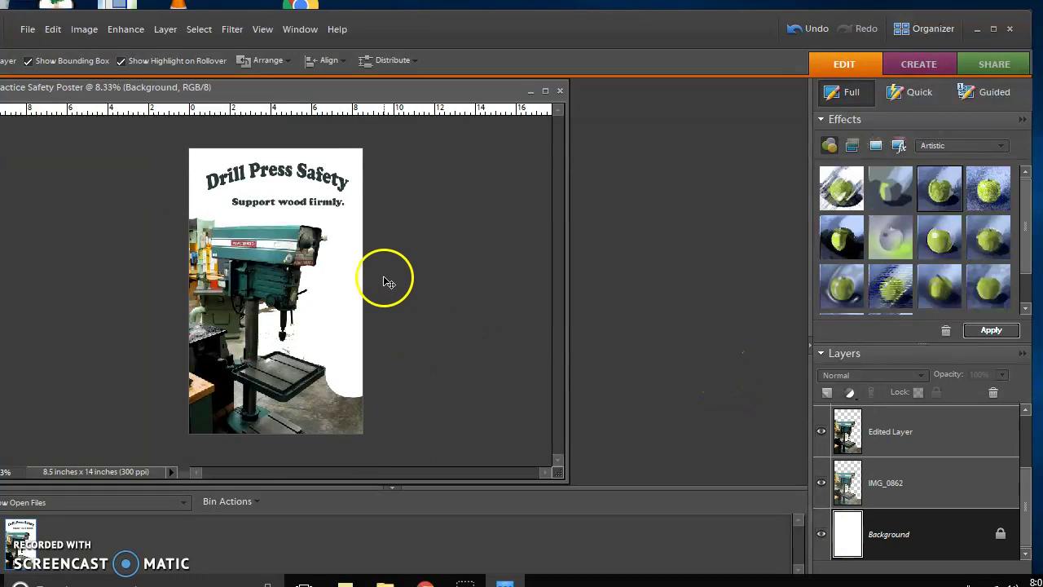
pyautogui.moveTo(563, 478); pyautogui.dragTo(729, 484)
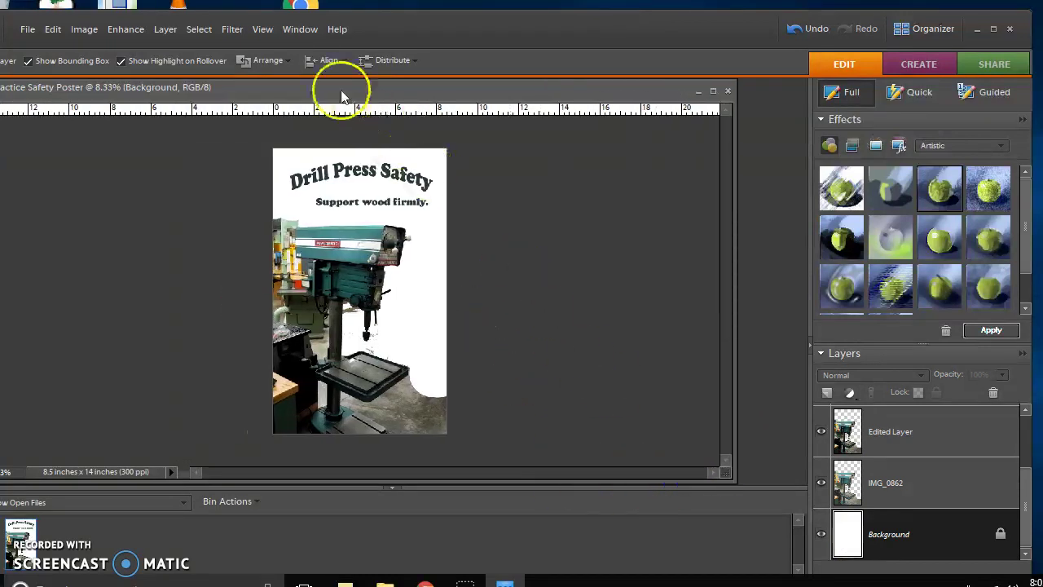